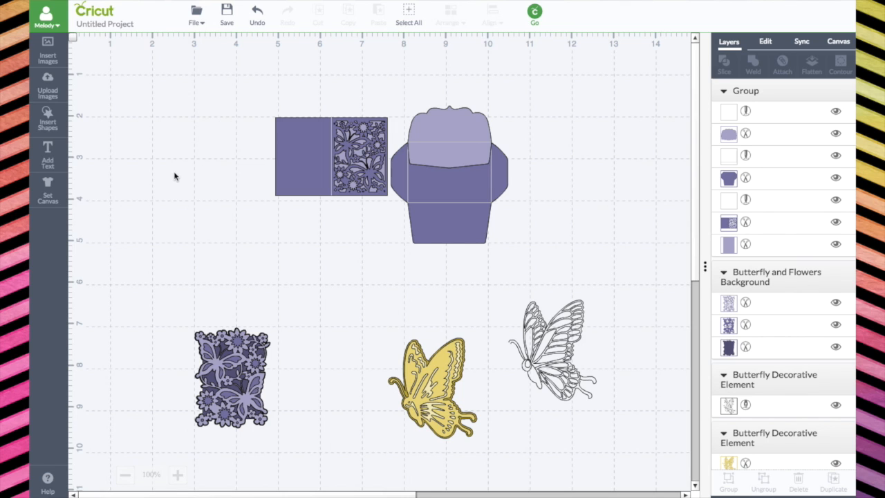
- Turn the canvas gridlines off and back on
left_click(72, 39)
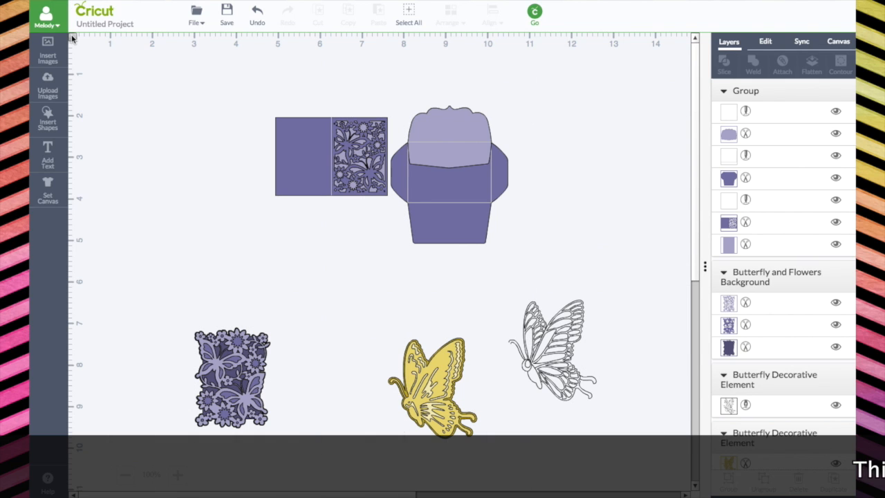
left_click(72, 39)
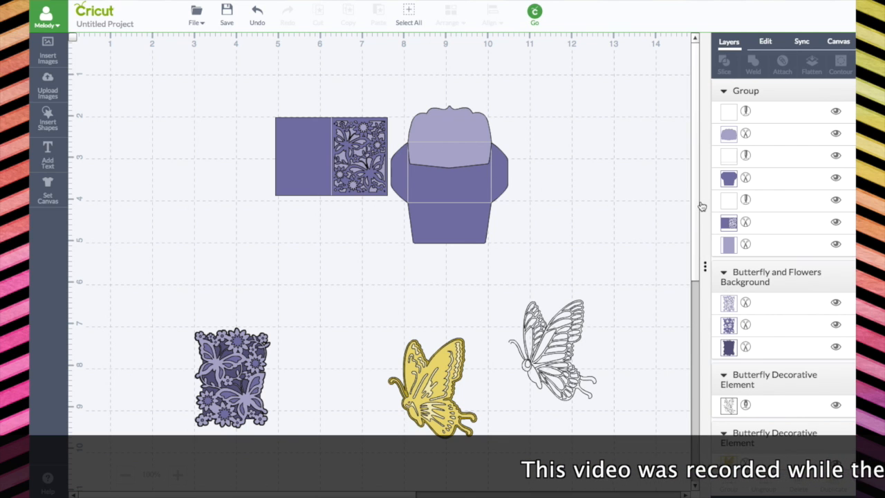
- View the source image details of the first score-line layer in the card and envelope group
left_click(475, 166)
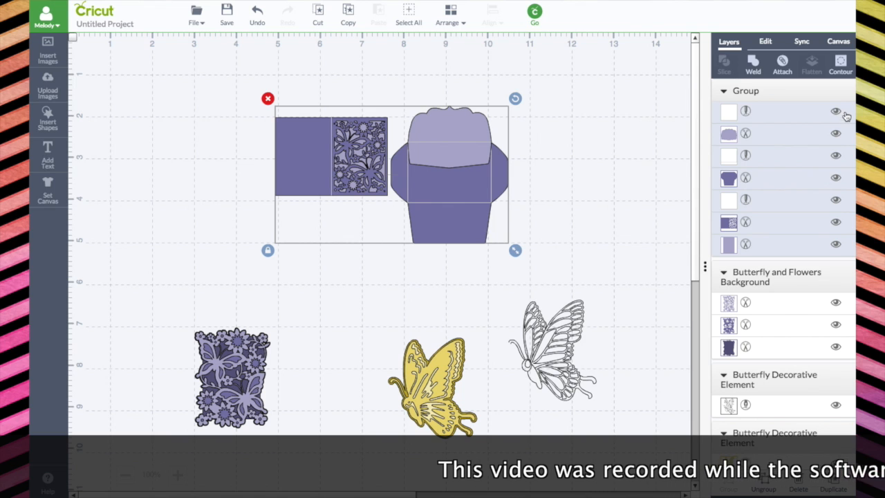
left_click(744, 111)
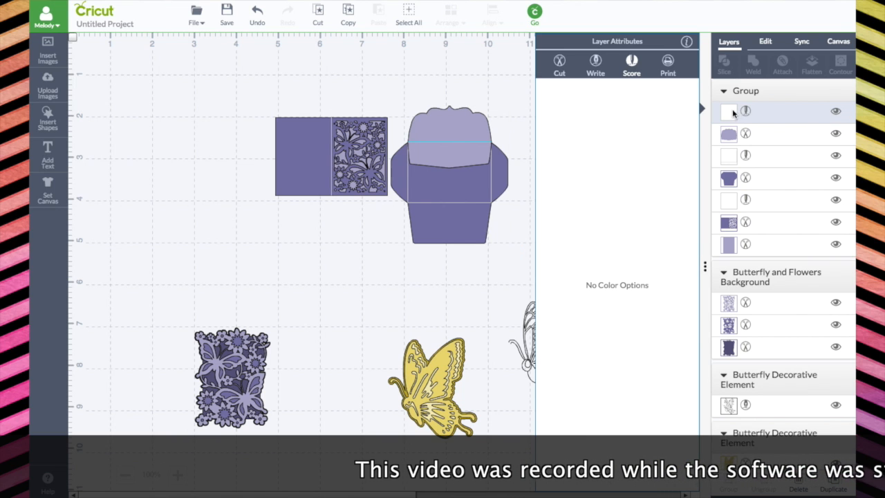
left_click(687, 42)
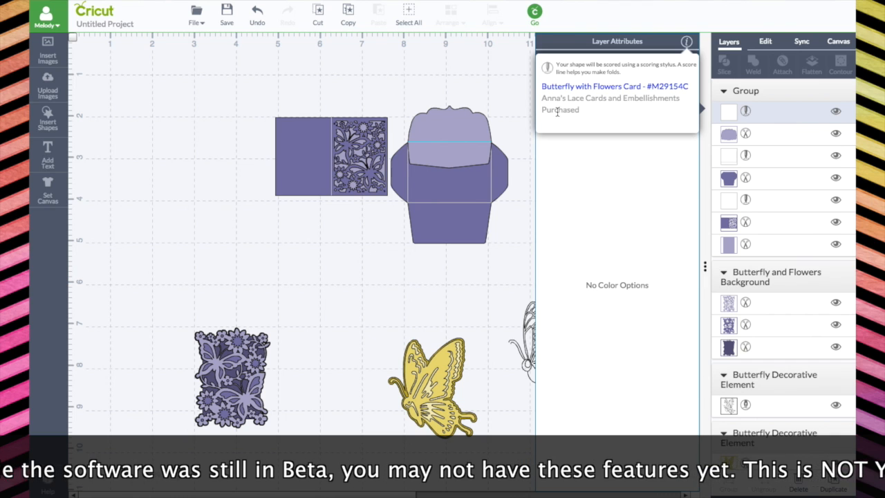
left_click(434, 84)
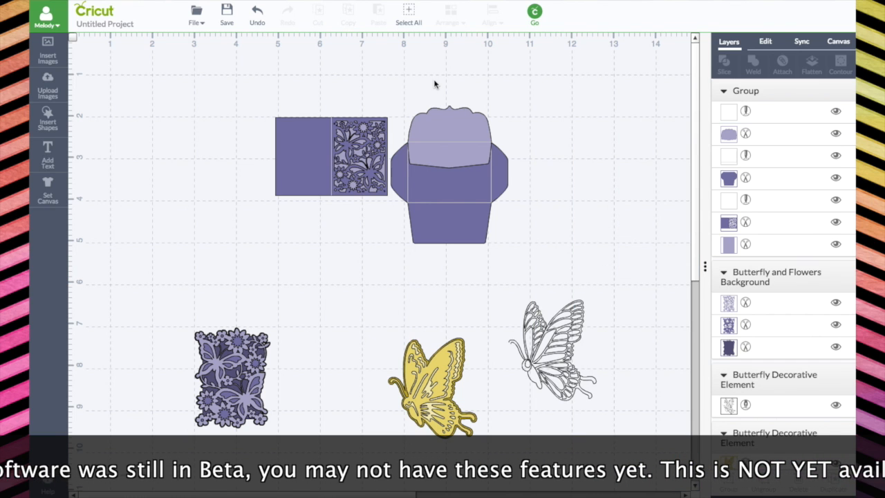
left_click(373, 132)
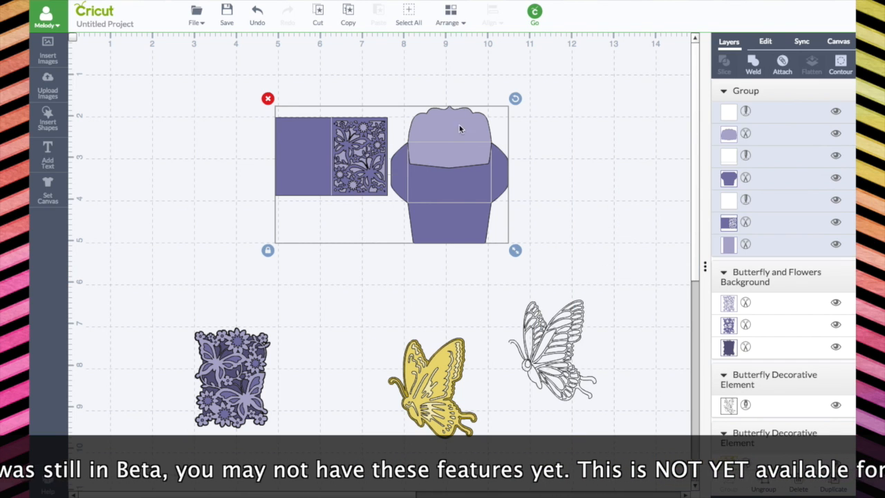
left_click(727, 113)
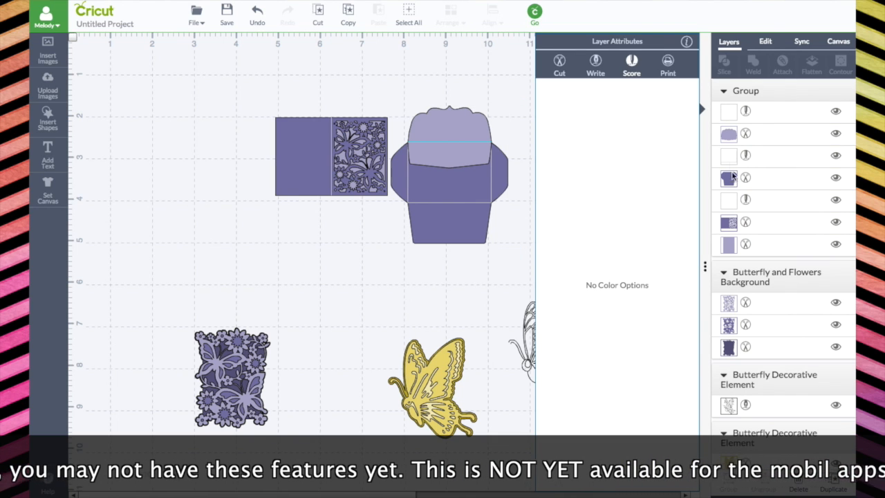
left_click(687, 43)
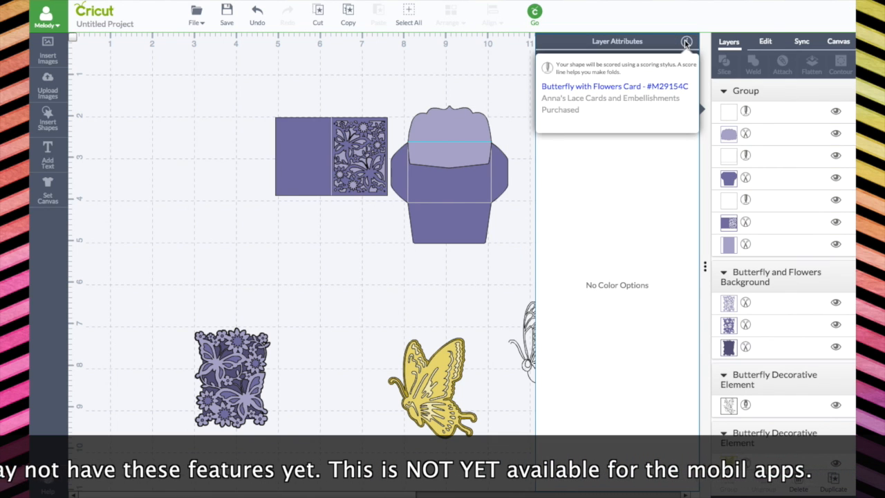
left_click(514, 83)
- Enlarge the card and envelope group to about twice its size and move it toward the canvas's upper-left area
left_click_drag(440, 186, 387, 153)
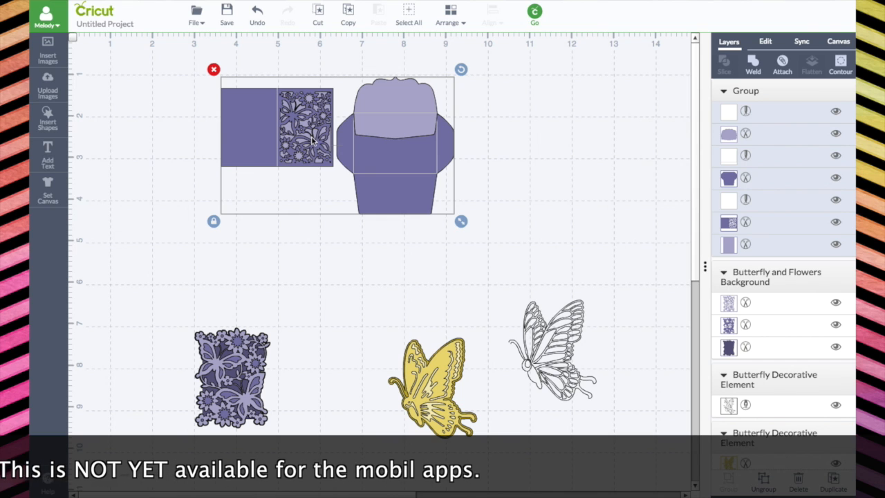
left_click(462, 222)
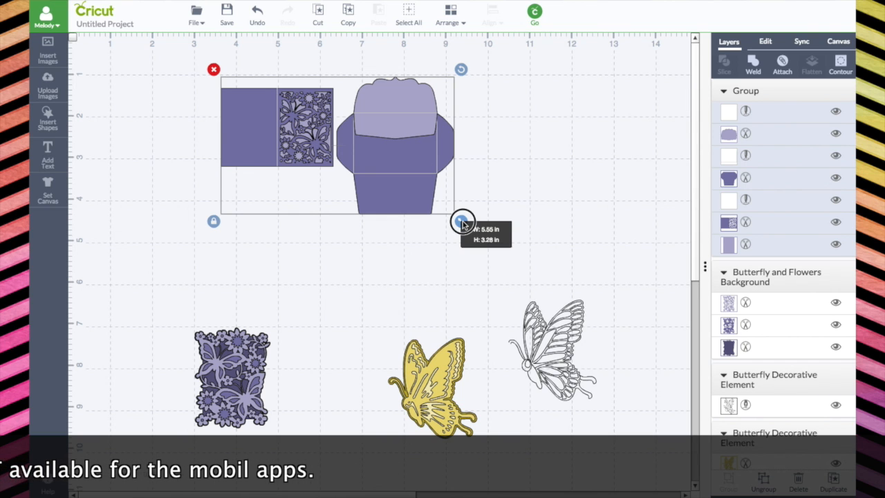
left_click_drag(462, 222, 682, 351)
left_click_drag(546, 172, 467, 127)
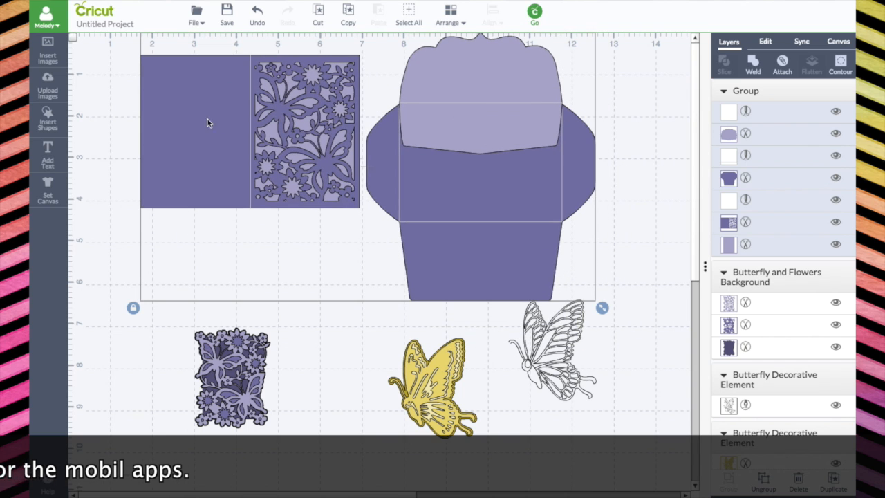
left_click(49, 124)
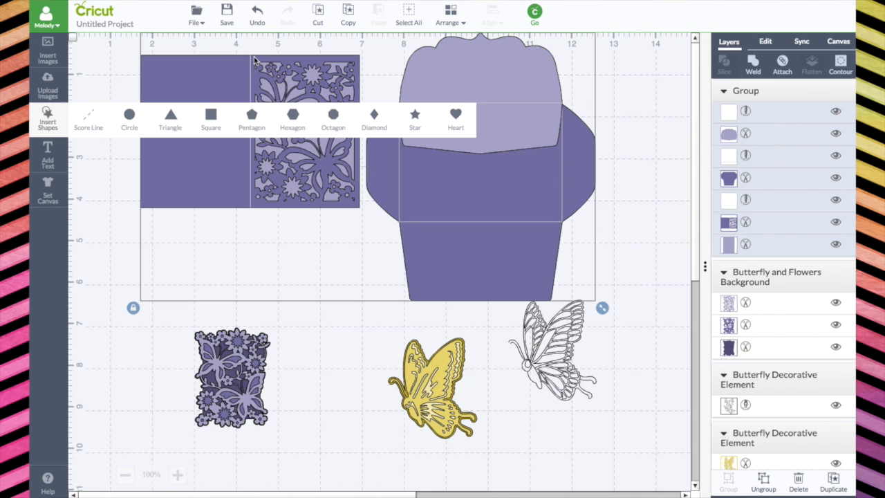
left_click(116, 201)
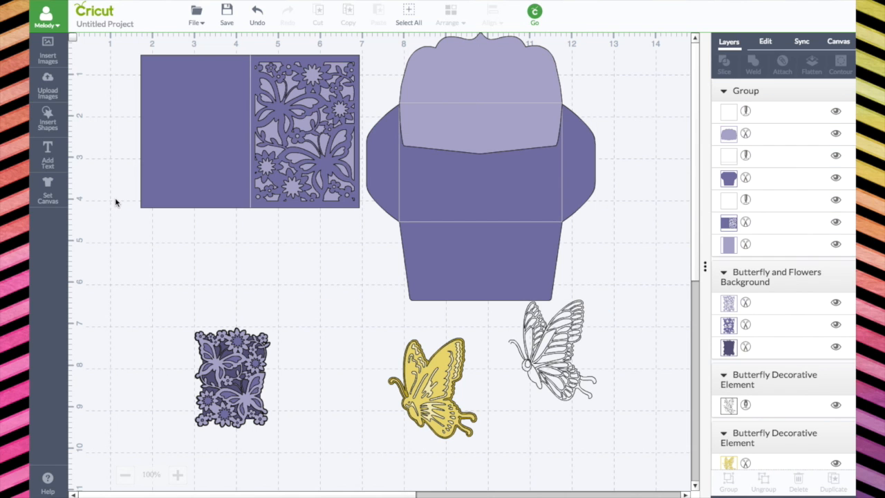
- Enlarge the card and envelope group until the open card is about 10 in wide, keeping it near the canvas's upper-left corner
left_click(359, 150)
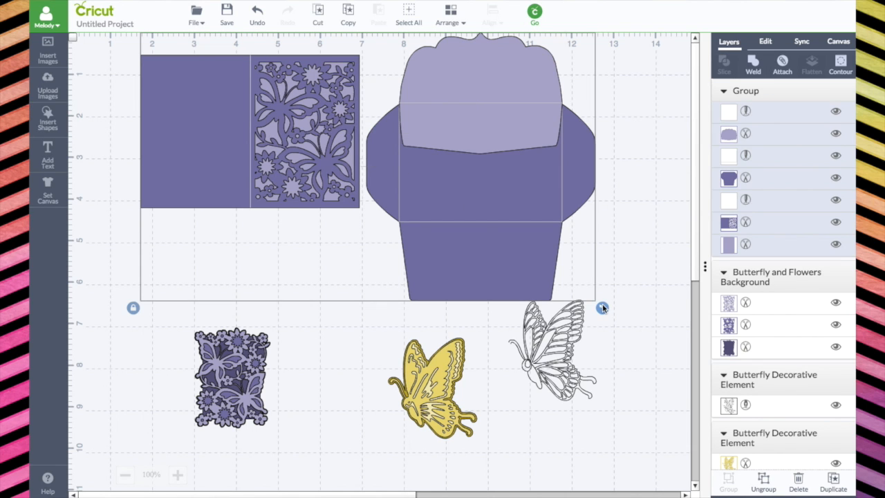
left_click_drag(602, 309, 725, 425)
left_click_drag(476, 198, 401, 187)
left_click(124, 474)
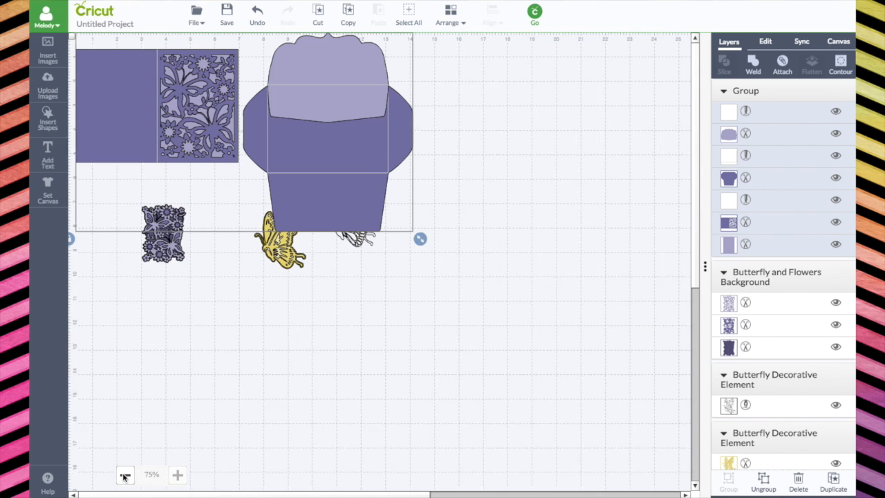
left_click_drag(408, 232, 571, 329)
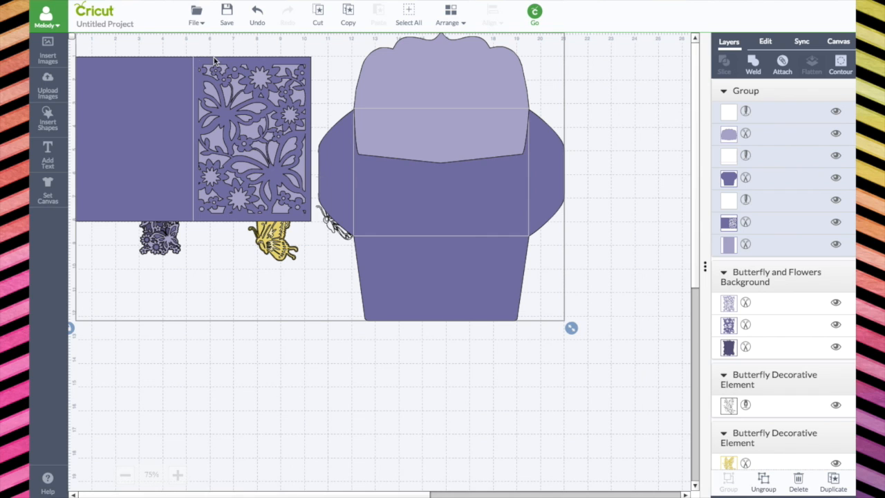
left_click_drag(211, 63, 230, 60)
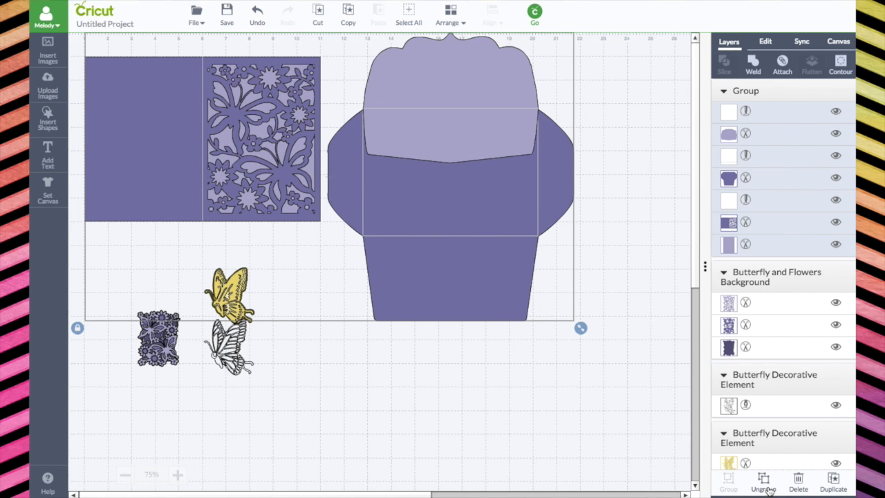
- Ungroup the card and envelope set, and show the size of the attached card piece
left_click(763, 484)
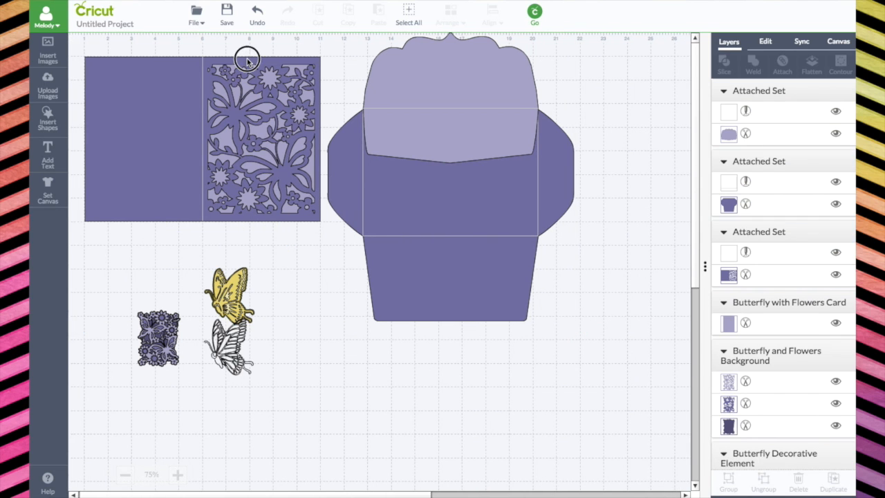
left_click(235, 58)
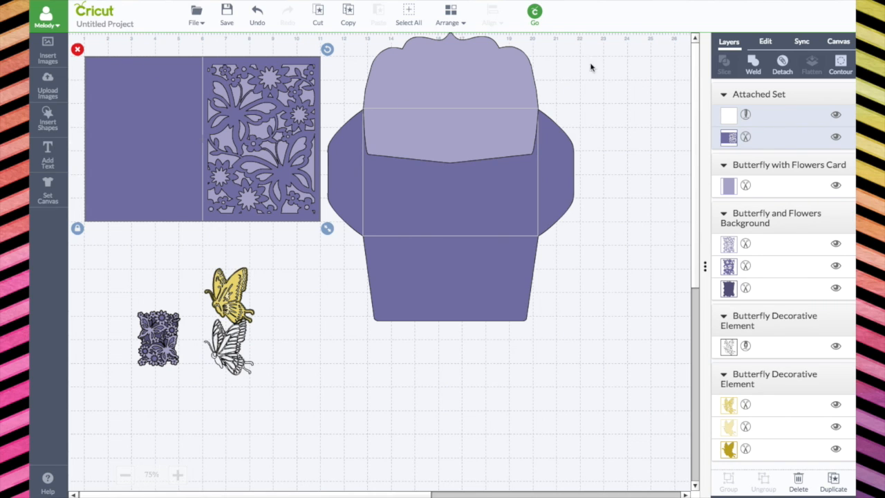
left_click(765, 42)
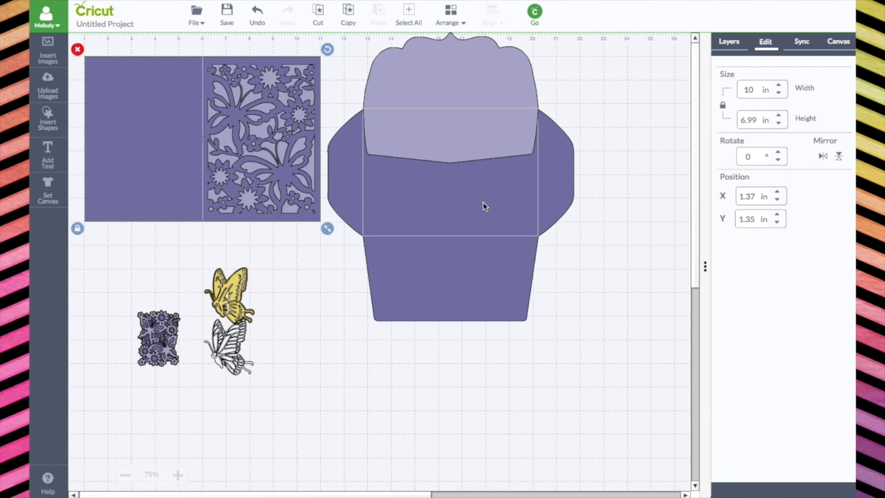
- Move the envelope liner and the envelope away from the card, placing the envelope at about X 24.8 in, Y 4.3 in
left_click(483, 79)
left_click_drag(458, 78, 455, 96)
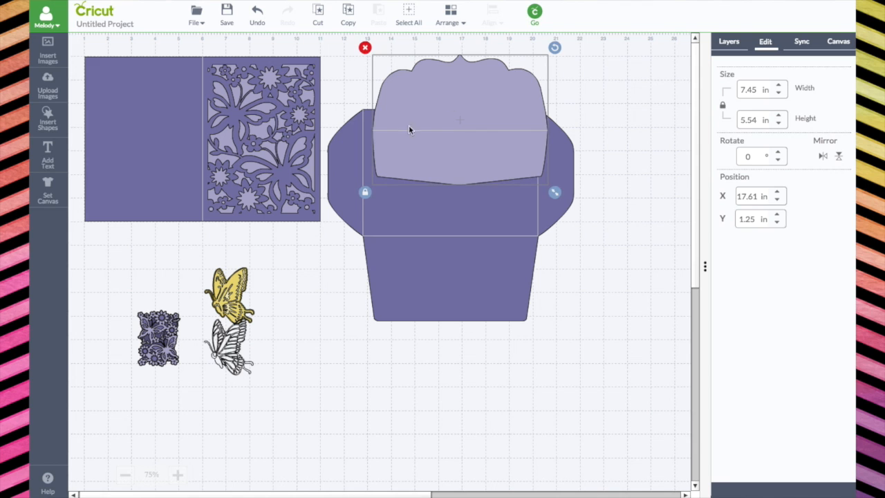
left_click(321, 258)
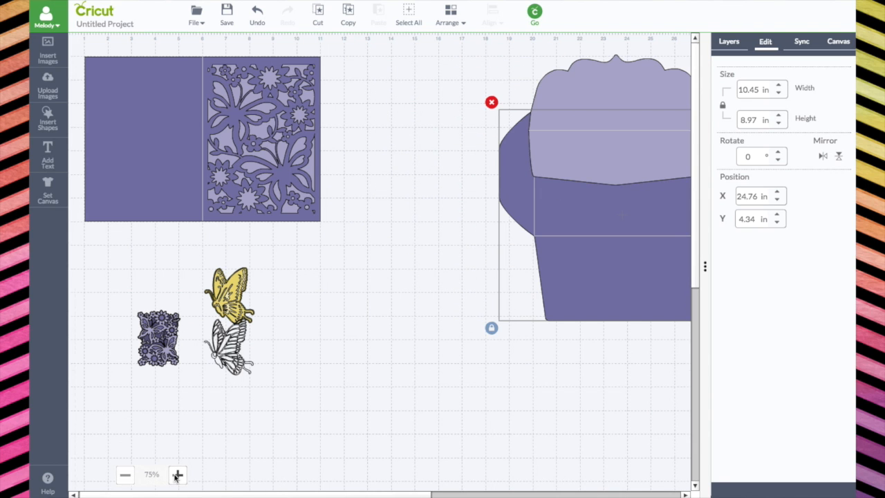
- Move the layered butterfly and flowers background up beneath the card, to about X 3.1 in, Y 8.5 in
left_click(176, 474)
left_click_drag(269, 493, 206, 492)
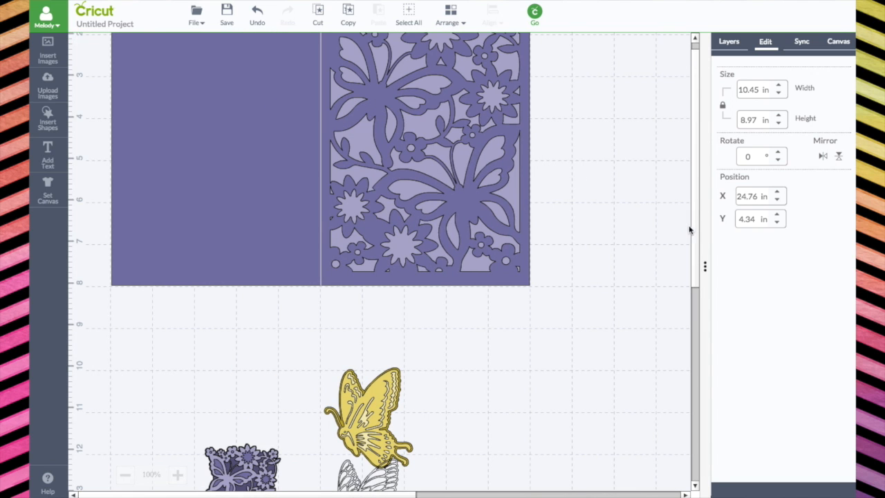
left_click_drag(242, 466, 236, 323)
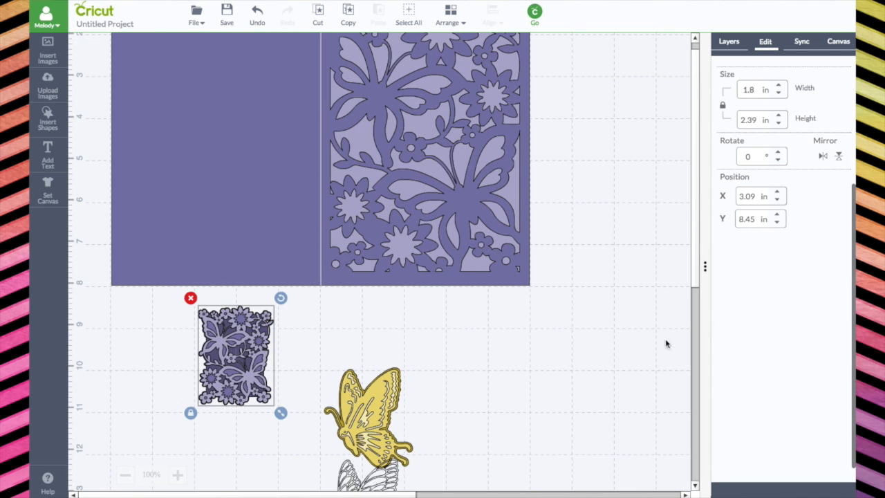
- Shift the card left and slide its light purple insert out past the card front, to about X 7.9 in, Y 1 in
left_click(694, 262)
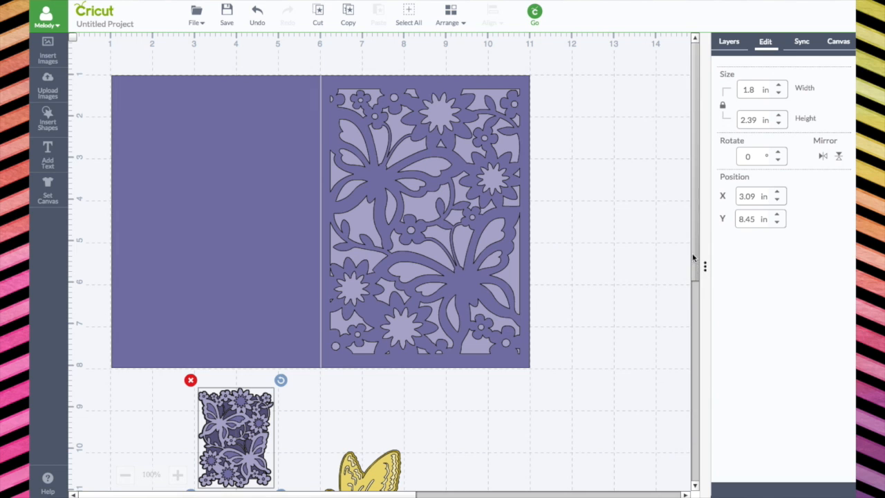
left_click_drag(512, 218, 590, 218)
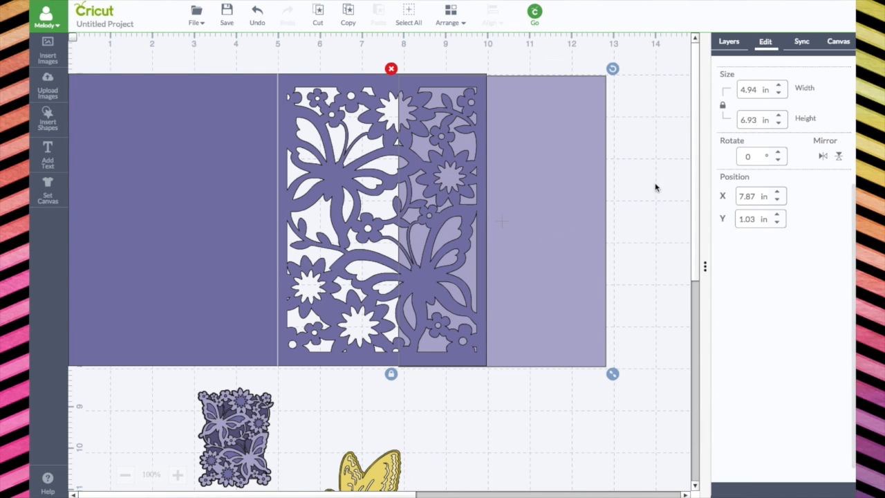
- Set the card insert to Print with the uploaded blue and purple watercolor pattern, and move the insert slightly left
left_click(733, 44)
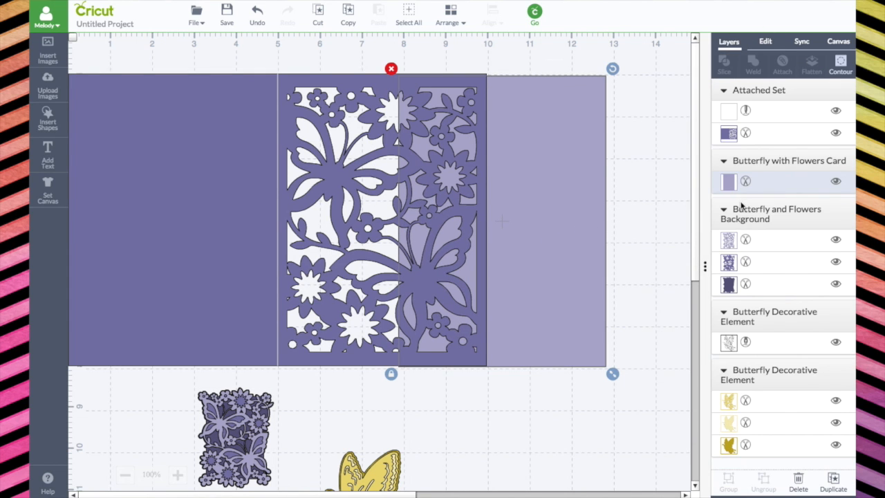
left_click(730, 183)
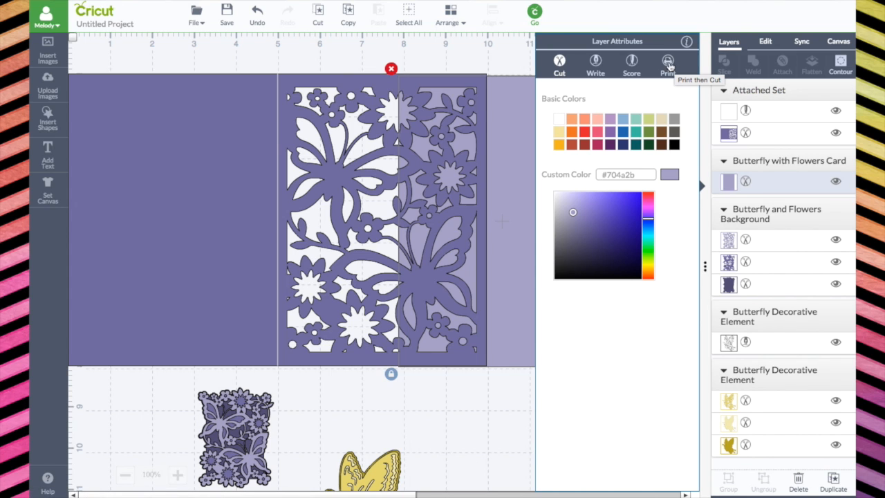
left_click(669, 65)
left_click(649, 86)
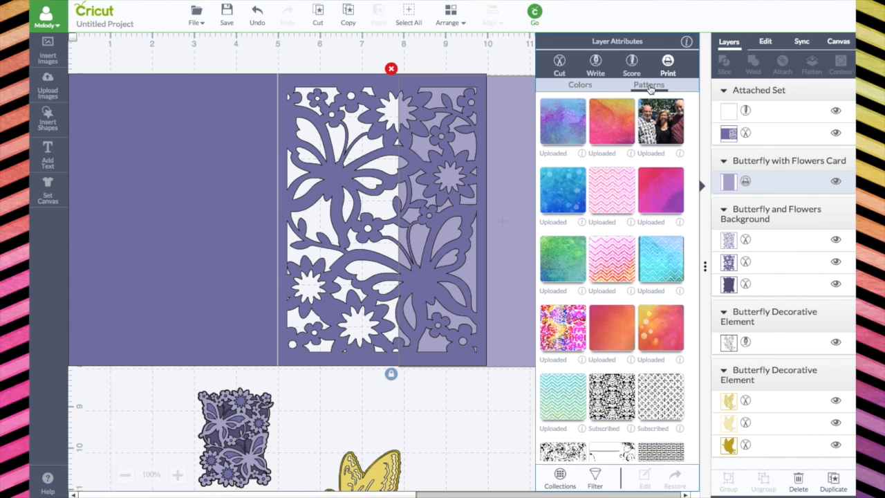
left_click(566, 131)
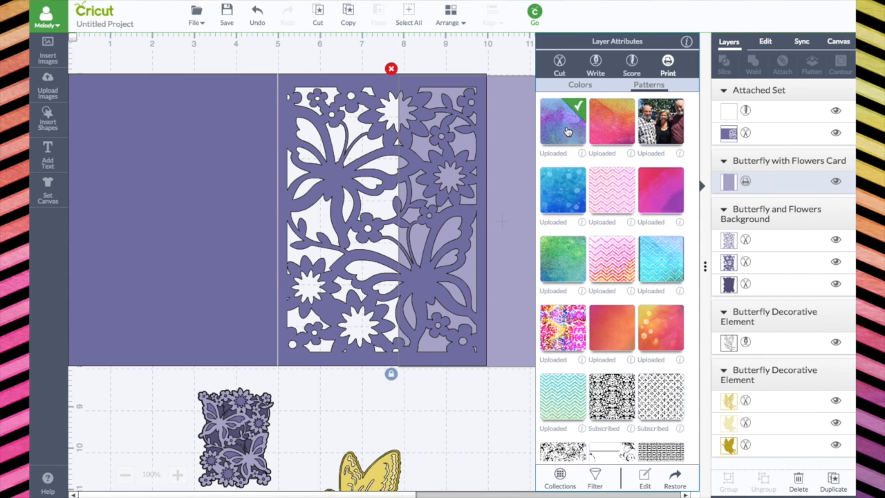
left_click(534, 141)
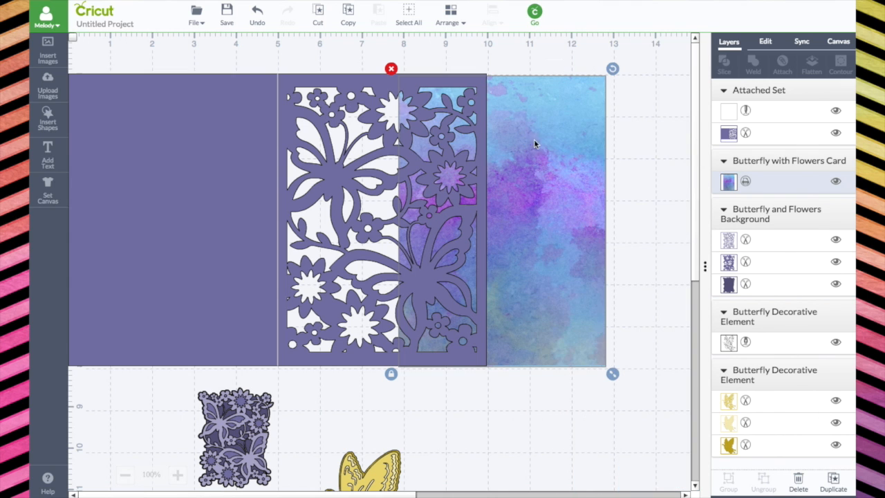
mouse_move(574, 149)
left_mouse_down()
mouse_move(454, 143)
mouse_move(570, 151)
left_mouse_up()
- Bring the layered butterfly and flowers background to the front and place it over the card front's upper-left corner
left_click_drag(238, 423, 301, 169)
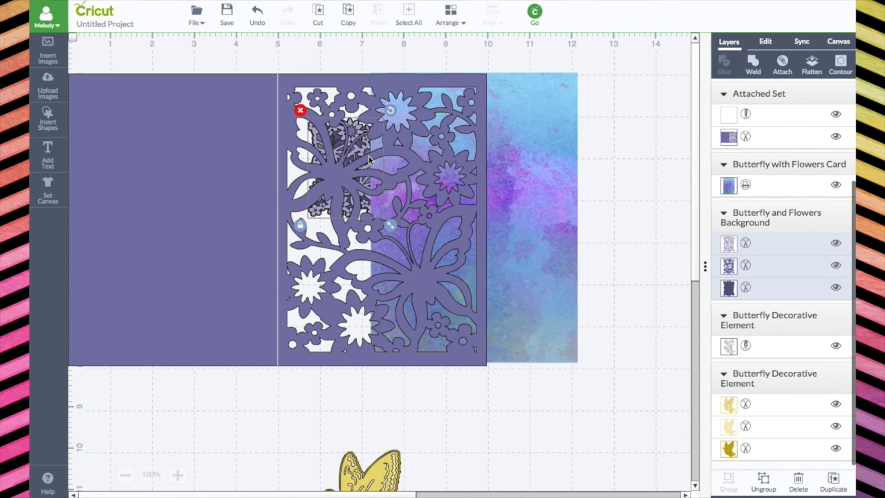
left_click(449, 22)
left_click(454, 91)
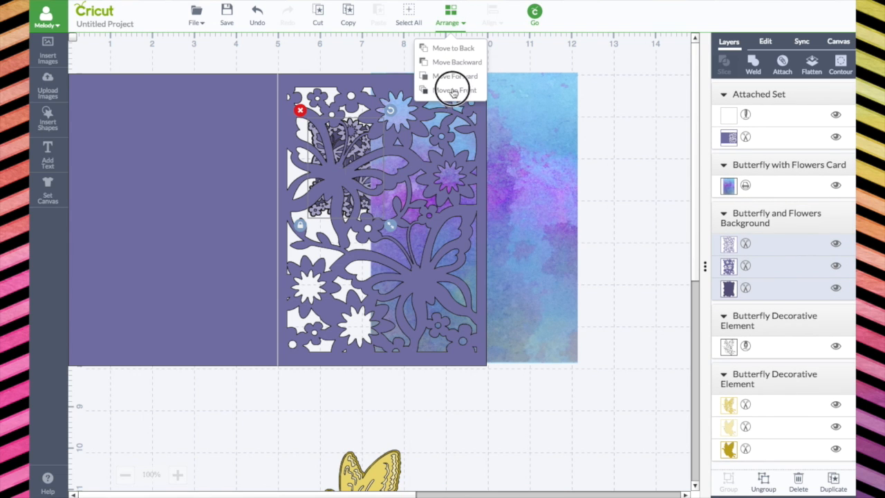
left_click_drag(343, 164, 313, 110)
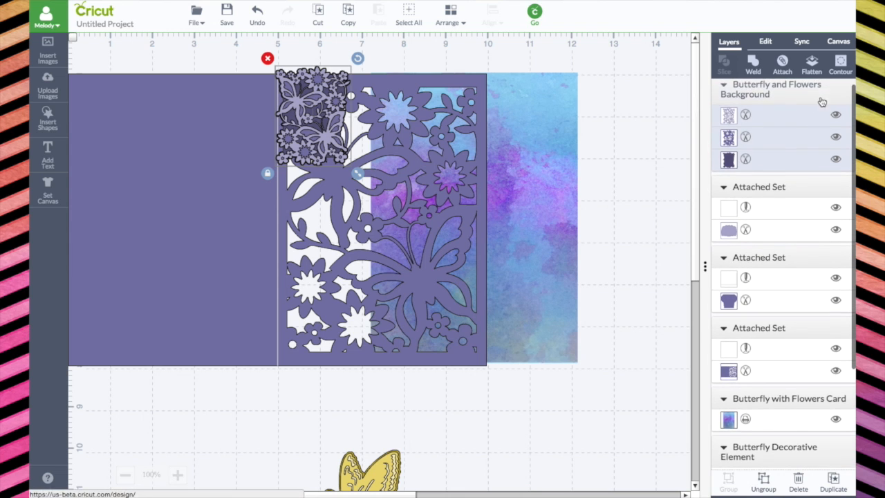
- Check the source image and collection details of the background's light purple lace layer
left_click(731, 115)
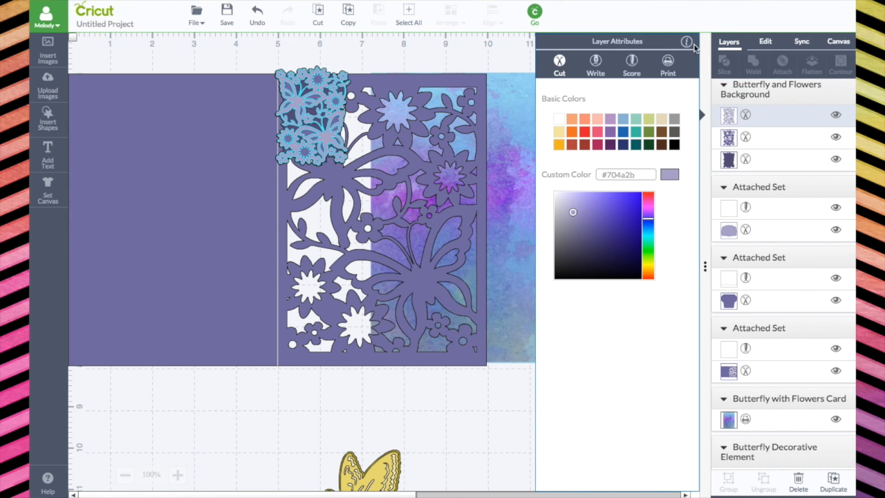
mouse_move(687, 43)
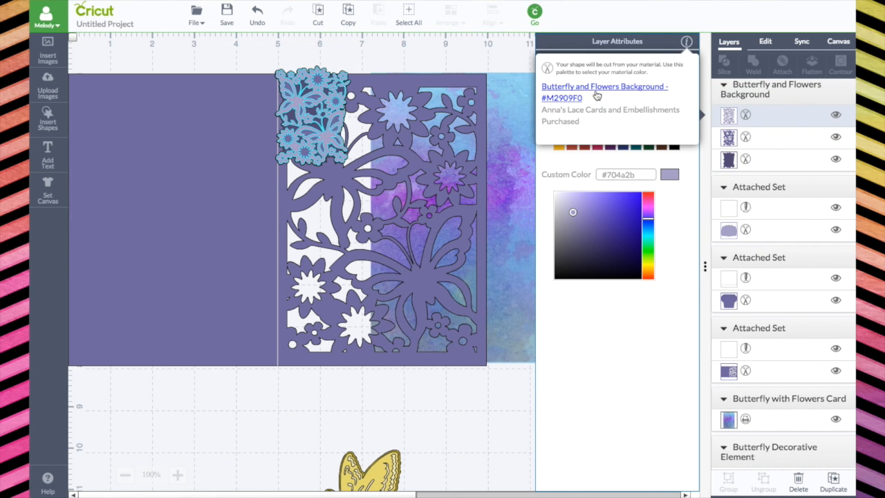
left_click(515, 61)
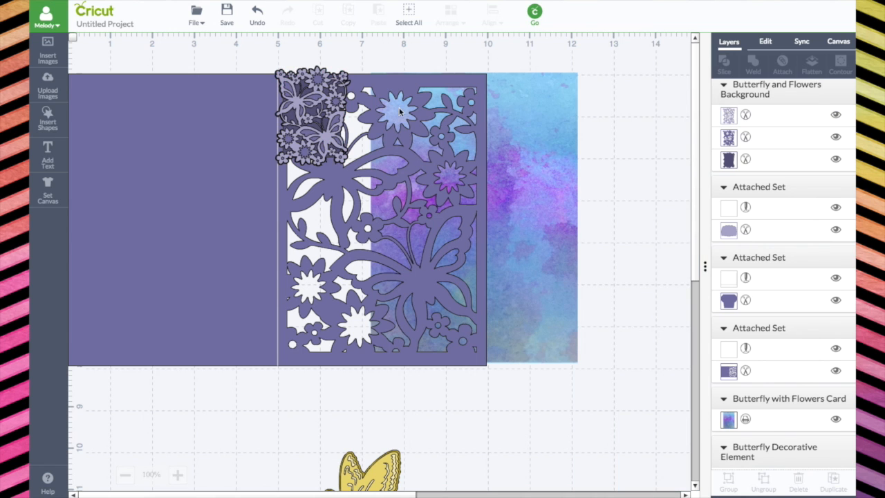
- Enlarge the layered butterfly and flowers background until it covers the card front, and align it with the card's cut-out design
left_click(340, 147)
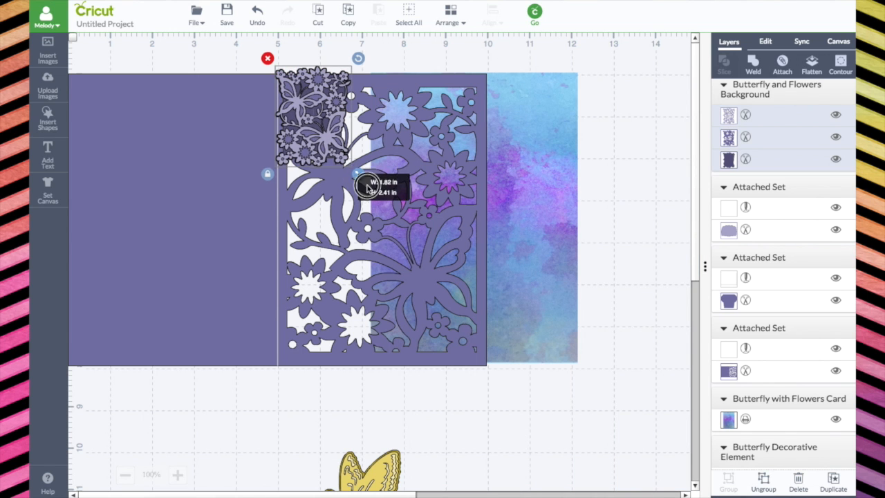
left_click_drag(357, 174, 528, 388)
mouse_move(376, 163)
left_mouse_down()
mouse_move(410, 108)
mouse_move(405, 164)
mouse_move(379, 163)
left_mouse_up()
left_click_drag(512, 377, 500, 361)
left_click_drag(431, 260, 429, 268)
left_click_drag(504, 375, 506, 378)
mouse_move(407, 215)
left_mouse_down()
mouse_move(415, 216)
mouse_move(378, 215)
mouse_move(403, 208)
mouse_move(401, 250)
mouse_move(405, 191)
mouse_move(405, 214)
left_mouse_up()
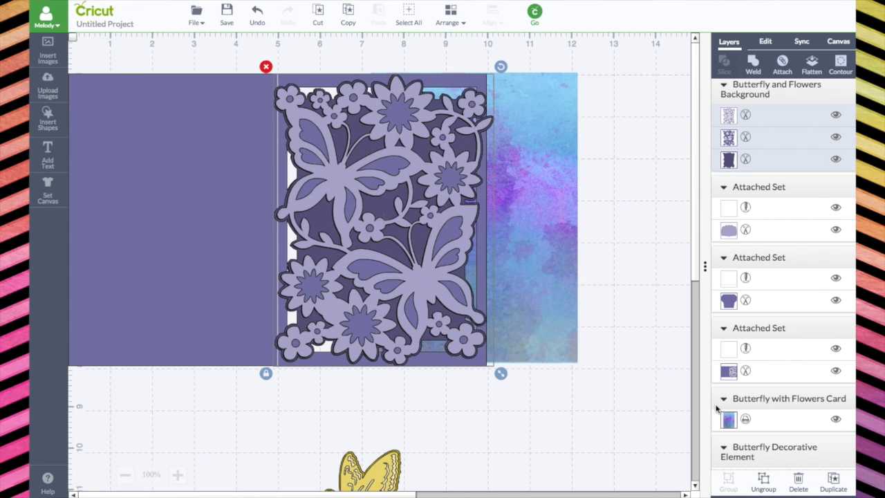
- Ungroup the butterfly and flowers background and slide its light purple lace and medium purple layers left off the dark backing
left_click(763, 482)
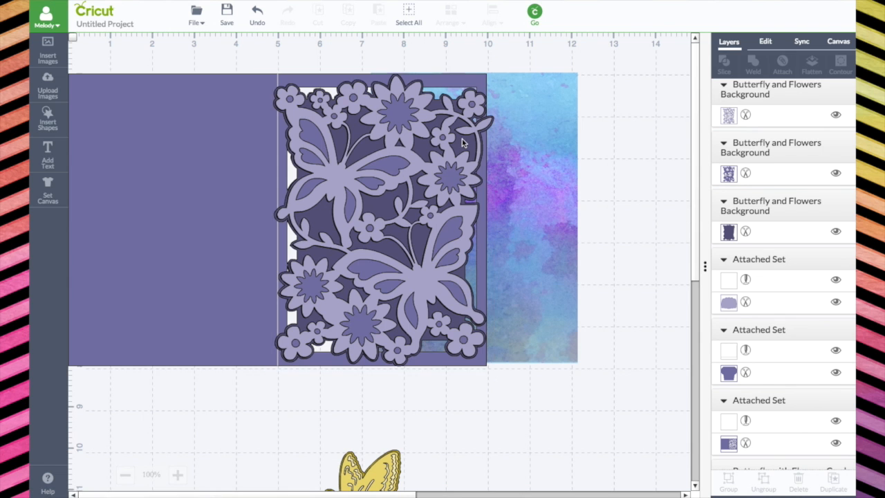
left_click_drag(461, 141, 421, 141)
left_click(457, 178)
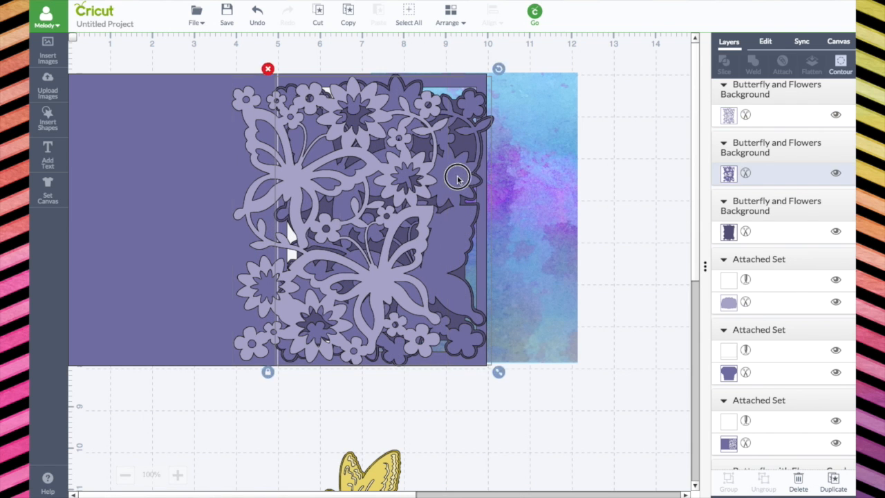
left_click_drag(457, 178, 408, 179)
- Pull the dark purple backing layer out to the right of the other layers and delete it
left_click_drag(474, 151, 615, 152)
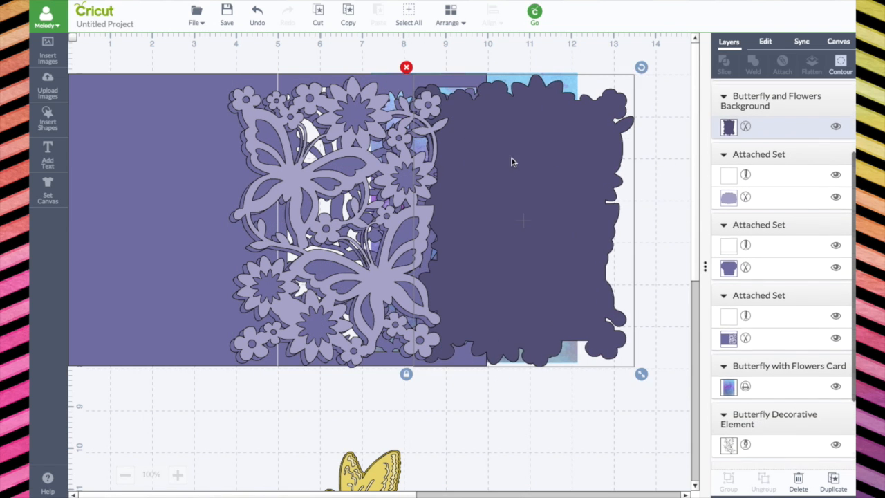
left_click_drag(512, 162, 556, 165)
left_click(450, 74)
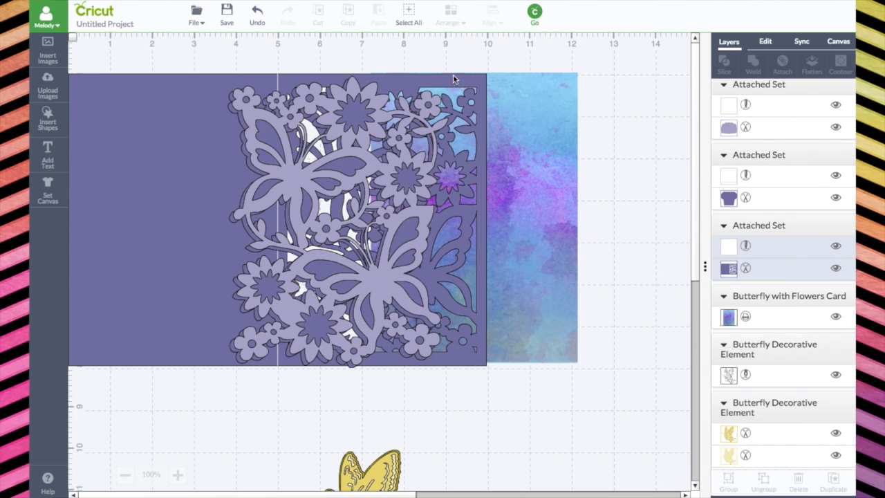
- Move the light purple lace layer onto the card front at about X 4.92 in, Y 0.97 in, and place the medium purple layer beneath it
left_click_drag(401, 188, 439, 182)
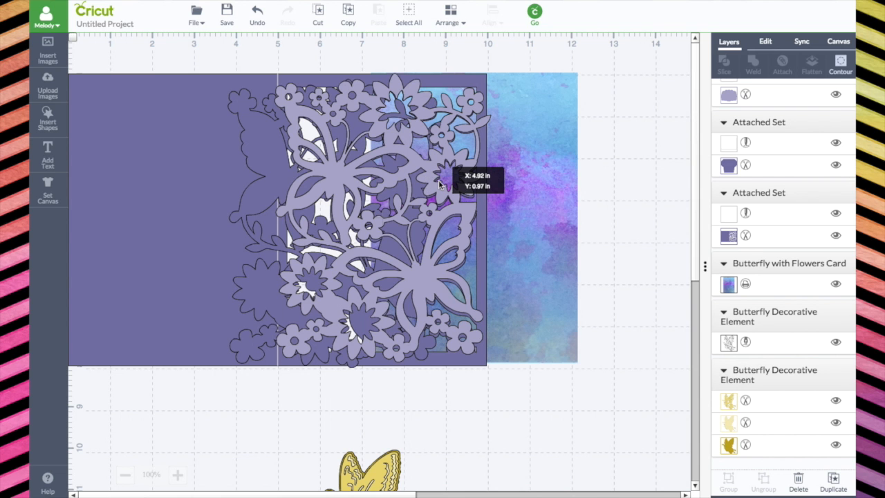
left_click_drag(439, 181, 439, 181)
left_click_drag(253, 197, 93, 336)
left_click_drag(463, 104, 463, 107)
left_click_drag(193, 258, 409, 119)
left_click(514, 234)
- Select the light and medium purple background layers together and enlarge them slightly
scroll(513, 233, "right", 3)
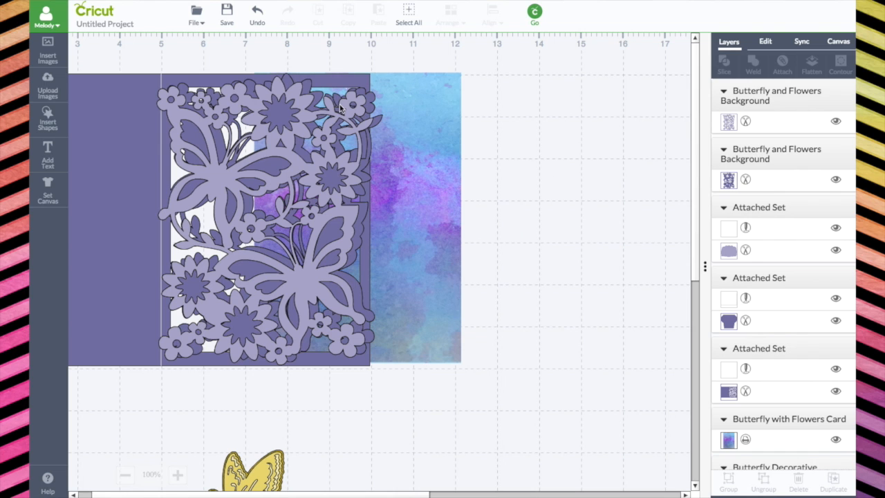
left_click_drag(131, 52, 407, 395)
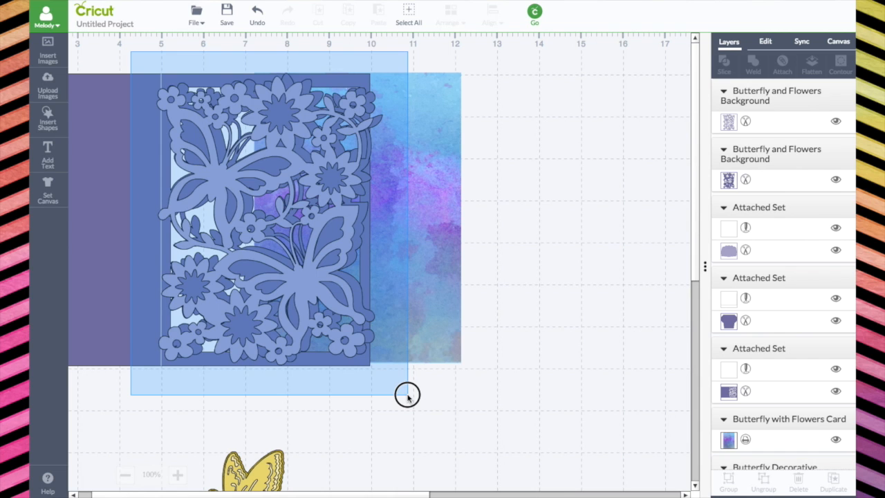
left_click_drag(407, 395, 407, 395)
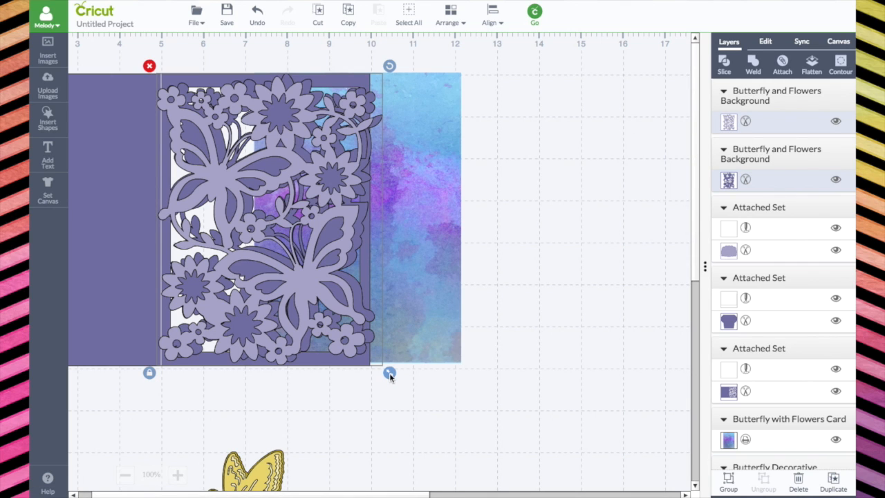
left_click_drag(389, 373, 393, 379)
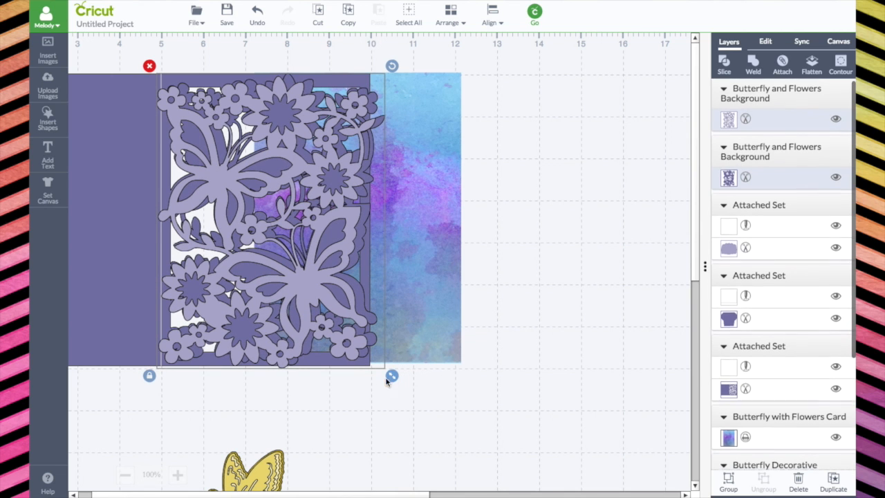
left_click(350, 386)
- Move the medium purple layer off to the right of the card and align the lace layer on the card front at about X 4.86 in, Y 0.97 in
left_click_drag(310, 281, 437, 278)
left_click_drag(258, 277, 526, 293)
left_click_drag(311, 272, 222, 270)
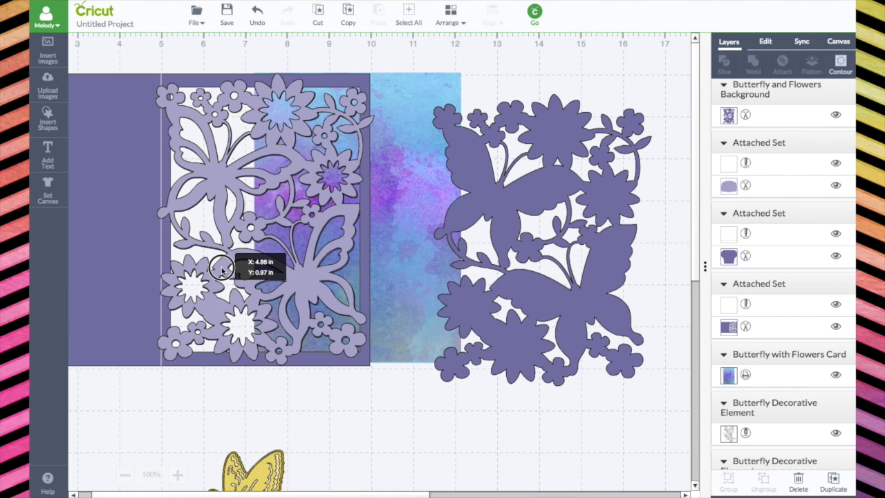
left_click_drag(221, 269, 222, 270)
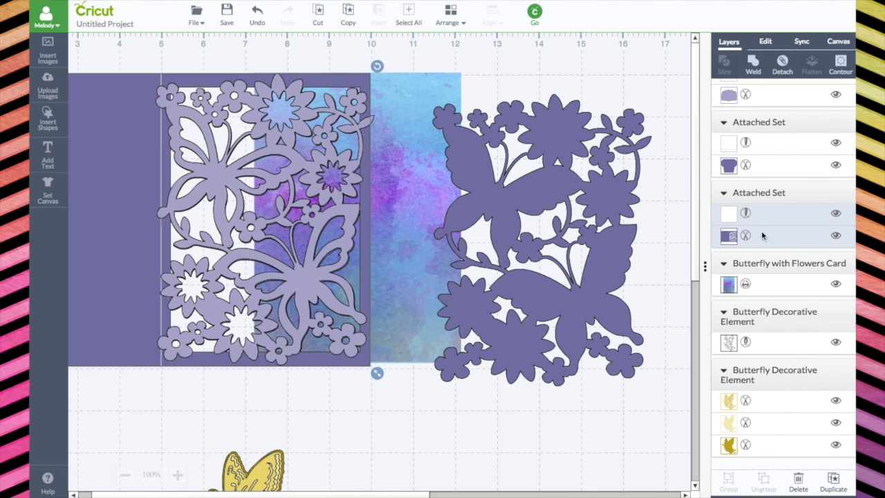
- Change the cut color of the card base layer to White
left_click(729, 235)
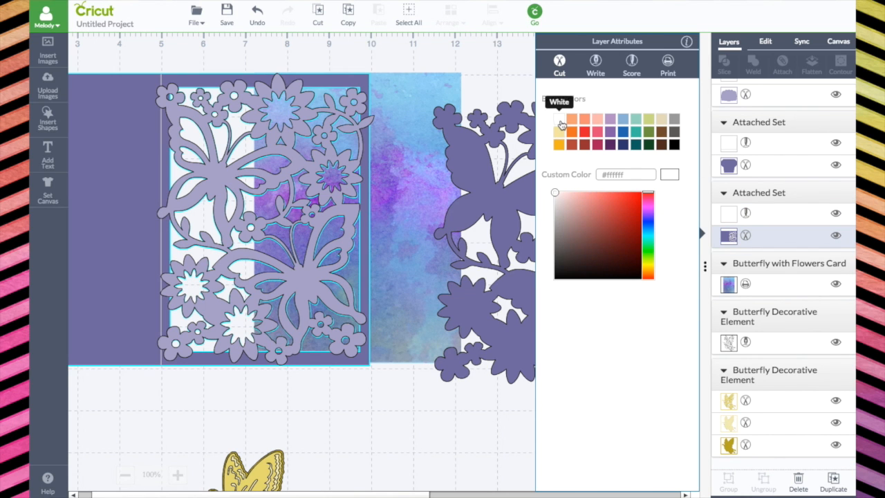
left_click(558, 119)
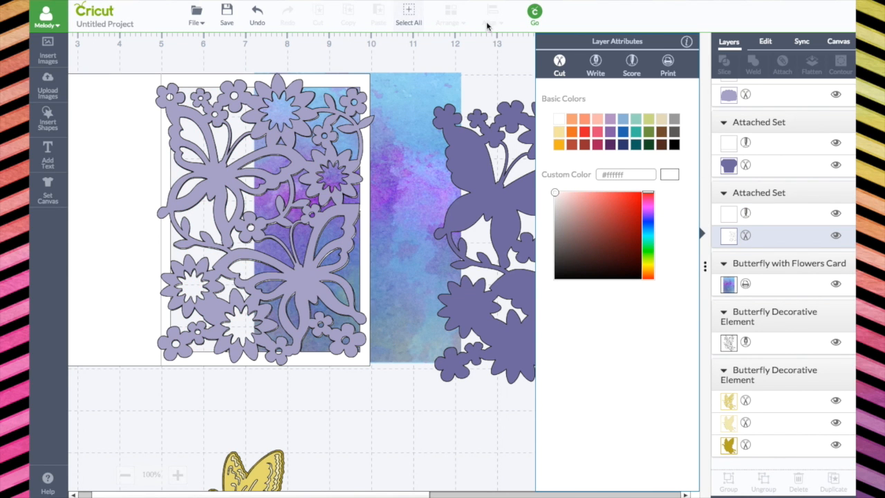
left_click(340, 81)
left_click(450, 15)
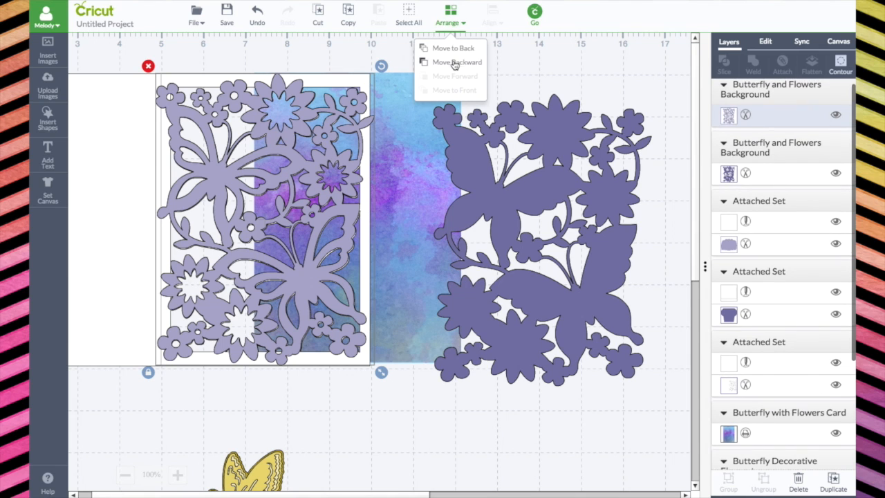
left_click(360, 83)
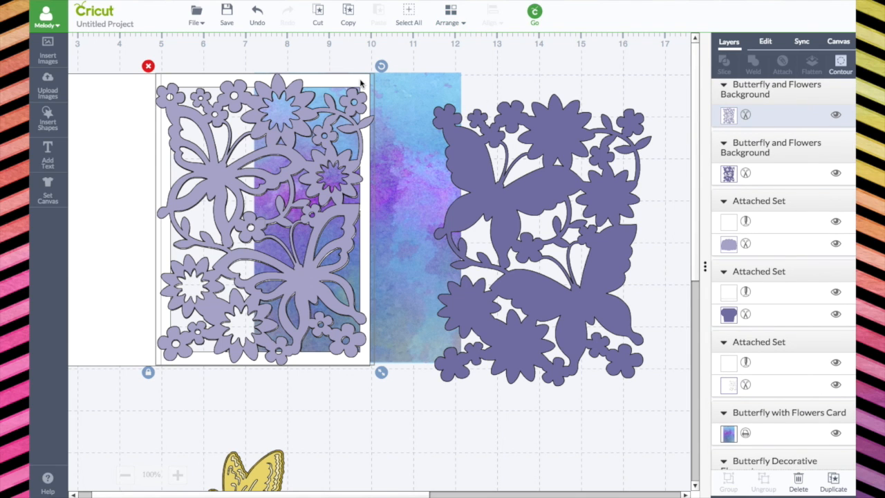
- Bring the white card to the front, above the lace layer
left_click(132, 95)
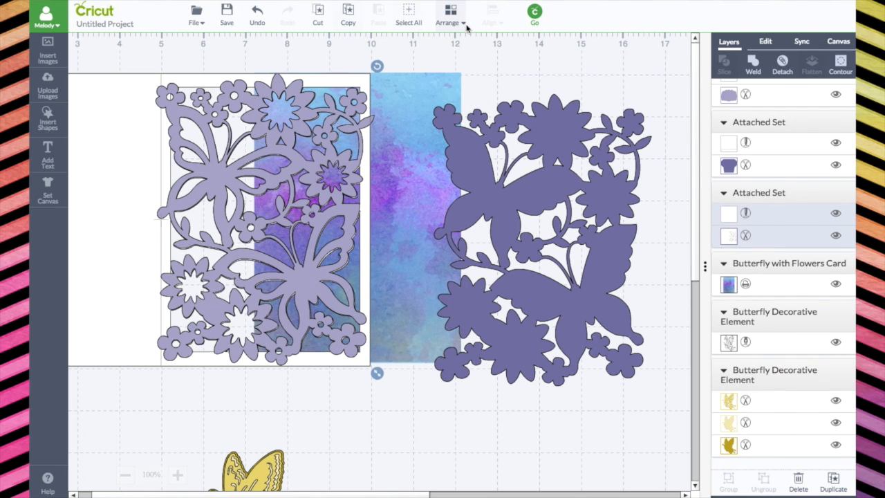
left_click(448, 17)
left_click(443, 94)
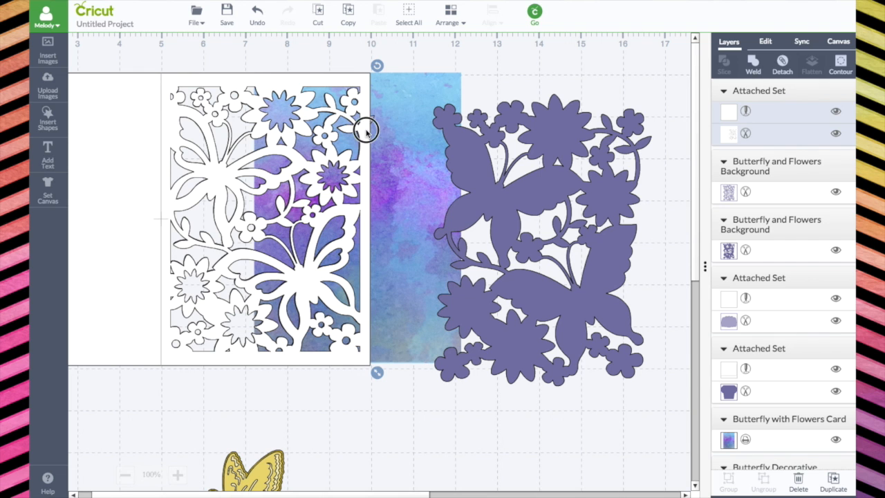
- Place the medium purple butterfly layer next to the card and set it to Print with the uploaded orange and pink watercolor pattern
left_click_drag(470, 154, 404, 128)
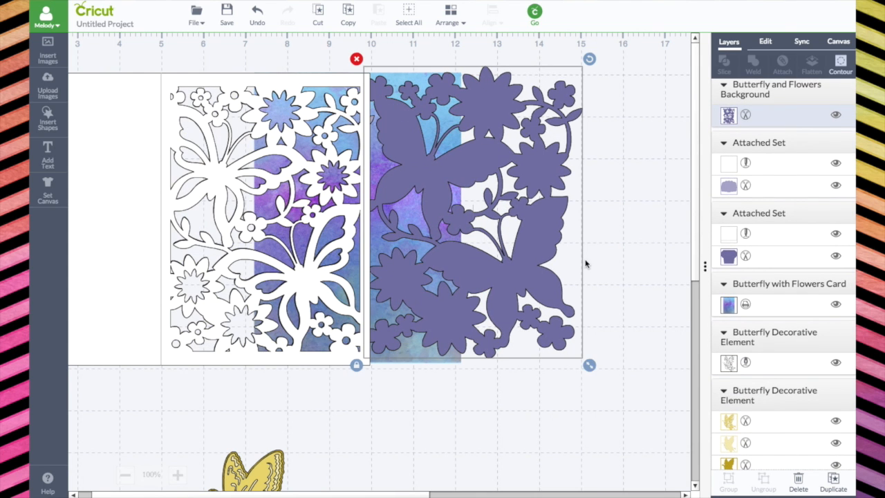
left_click(733, 119)
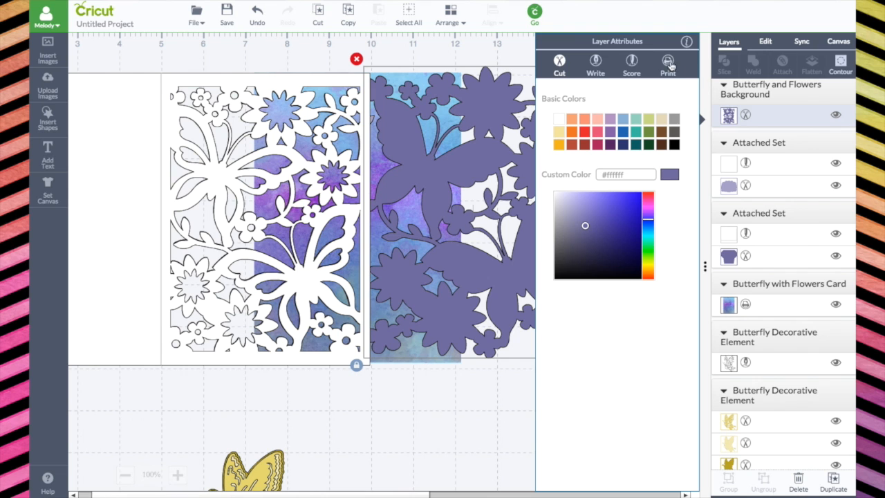
left_click(667, 63)
left_click(655, 85)
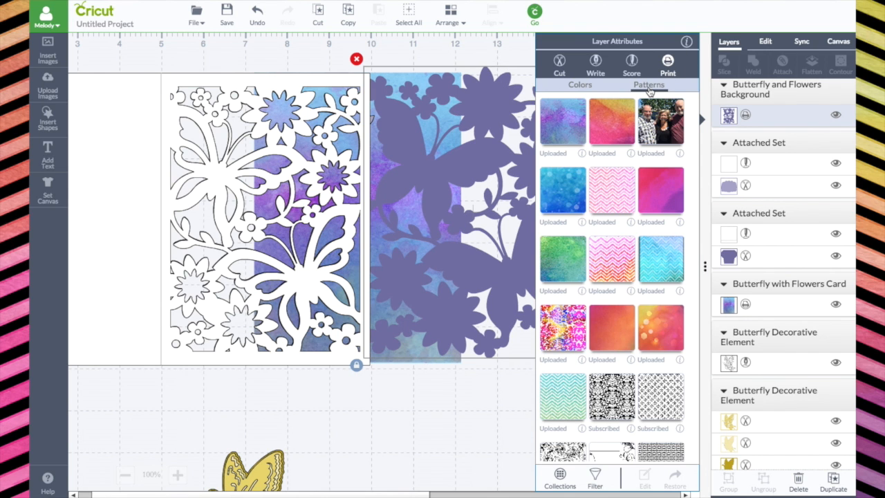
left_click(606, 130)
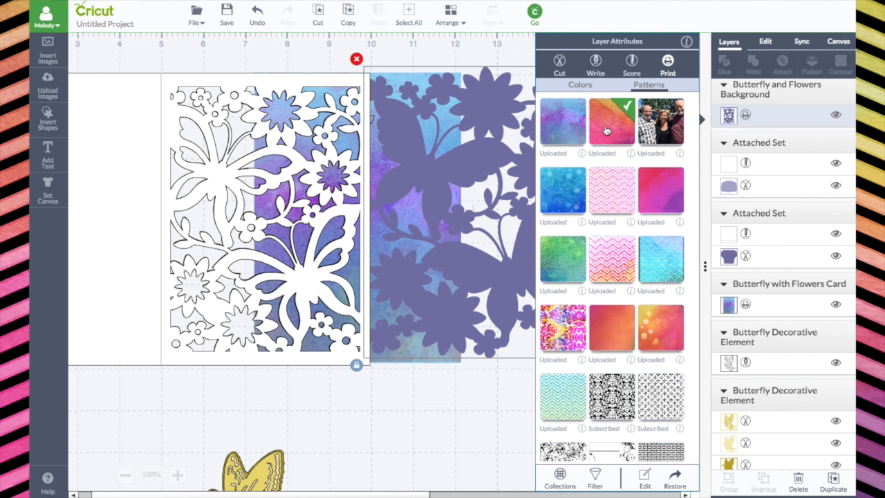
left_click(460, 400)
mouse_move(528, 261)
left_mouse_down()
mouse_move(353, 253)
mouse_move(322, 257)
mouse_move(322, 271)
mouse_move(552, 272)
mouse_move(539, 263)
left_mouse_up()
- Bring the light purple lace layer out to the front of the card and set its cut color to Black
left_click_drag(373, 119, 496, 143)
left_click(450, 16)
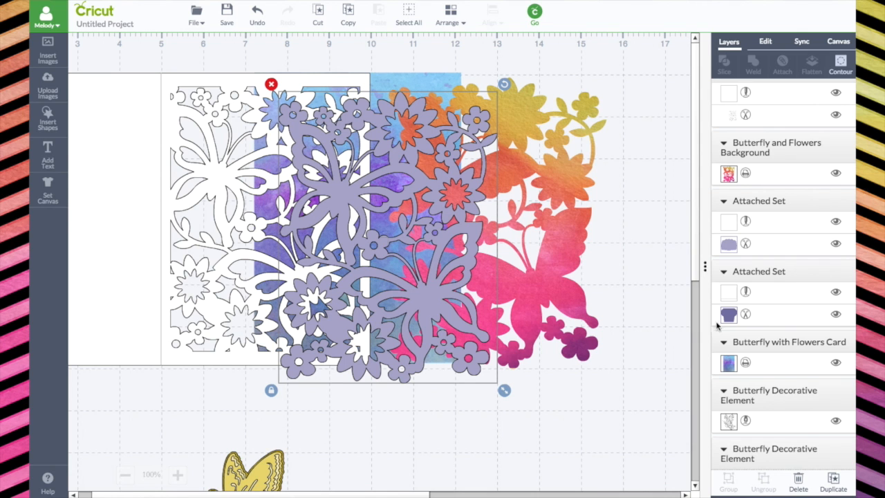
scroll(749, 343, "down", 3)
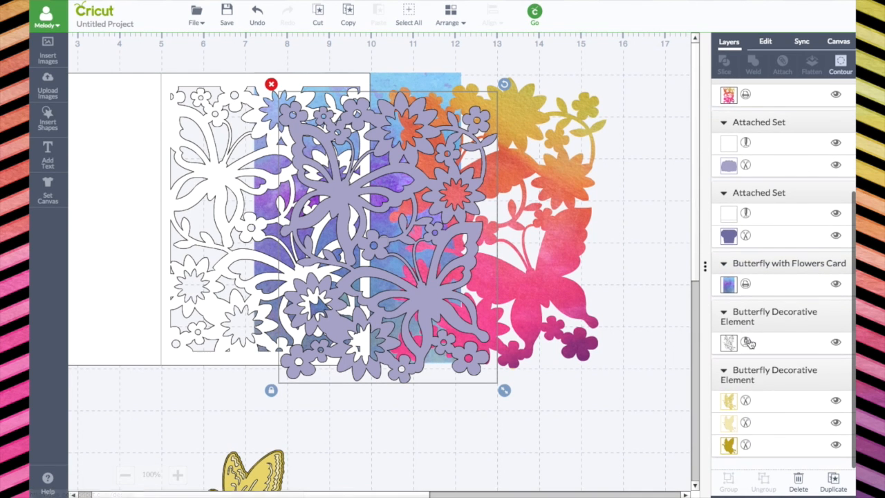
scroll(750, 343, "up", 6)
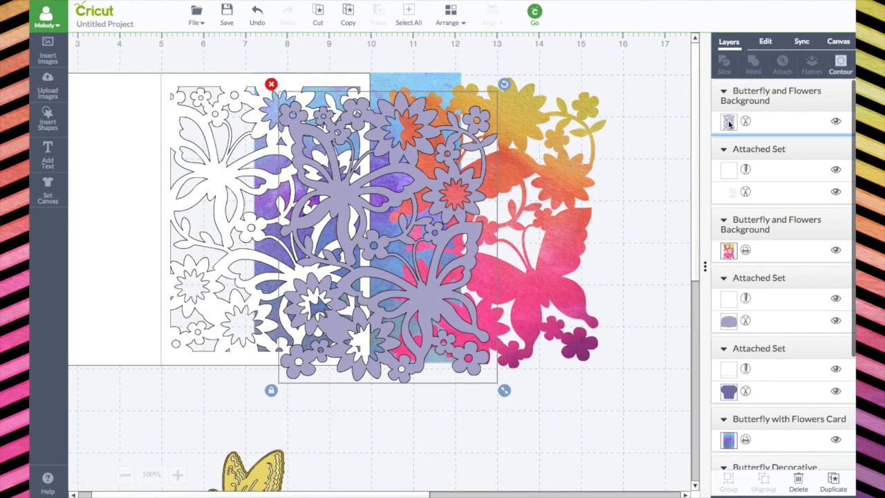
left_click(728, 123)
left_click(674, 145)
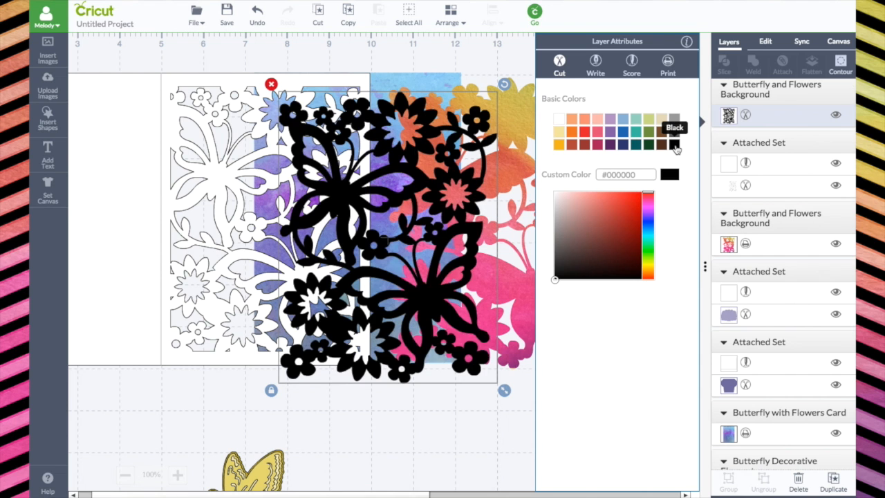
left_click(474, 69)
- Place the orange and pink patterned layer behind the card front and the black lace layer on top of it
left_click_drag(563, 191, 214, 156)
left_click(298, 167)
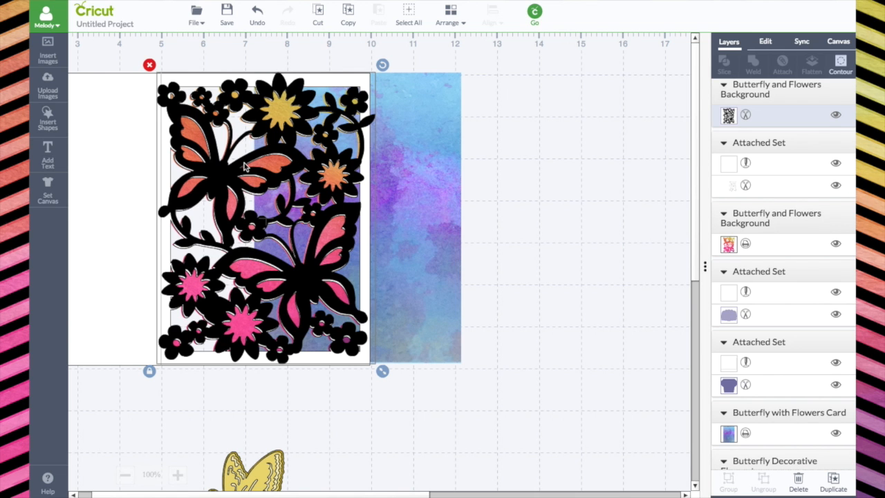
- Move the black lace layer off to the right of the card and slide the blue watercolor insert fully behind the card front
left_click_drag(249, 196, 546, 216)
left_click_drag(546, 217, 566, 204)
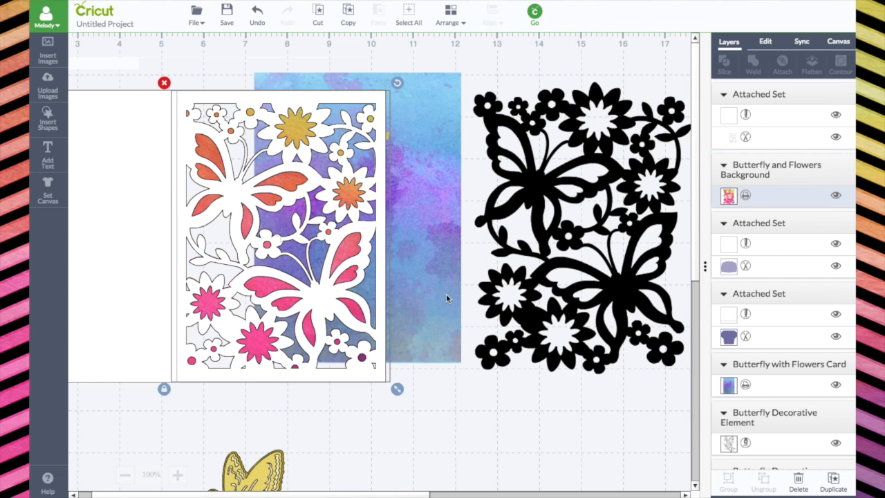
left_click_drag(446, 299, 366, 312)
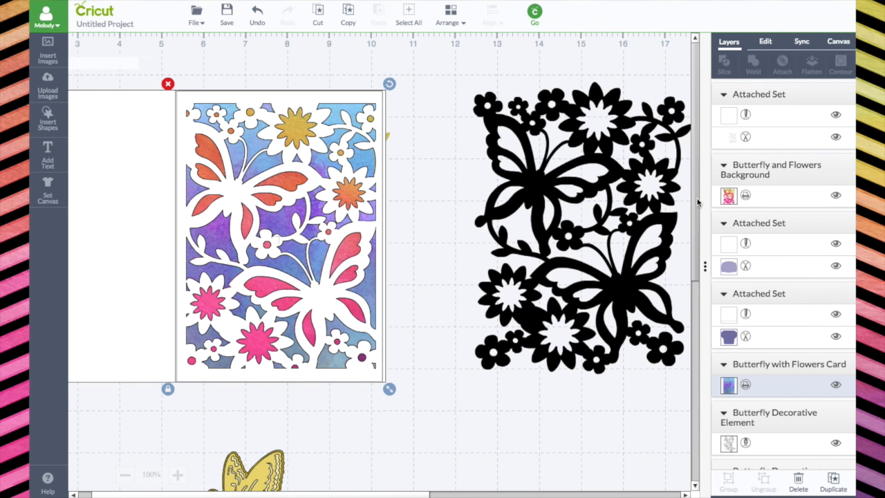
- Move the yellow layered butterfly and the line-drawn butterfly up beneath the card, side by side
left_click_drag(694, 199, 695, 221)
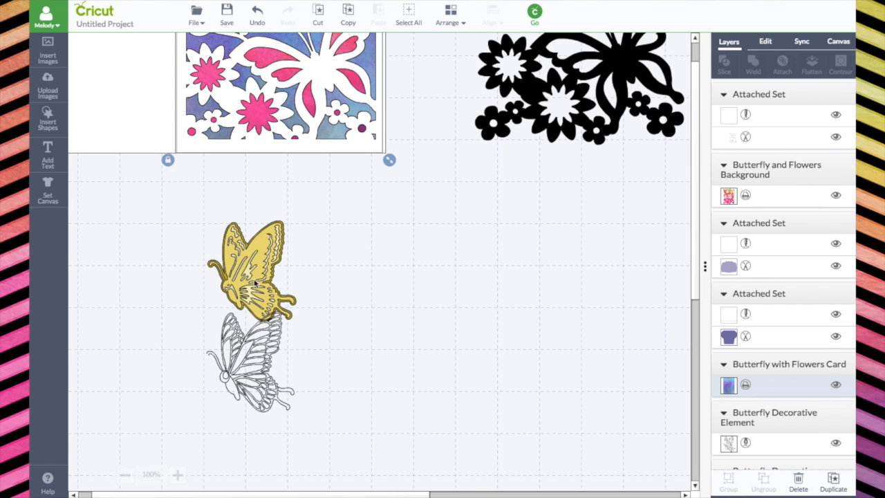
left_click_drag(256, 284, 400, 235)
left_click_drag(242, 344, 293, 210)
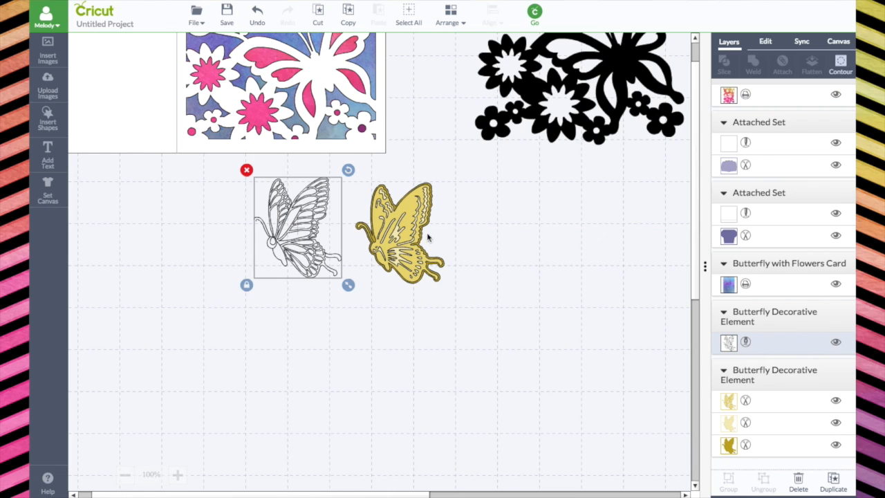
- Recolor the yellow butterfly's middle layer Royal Violet and brighten it to the custom purple #78208a
left_click(395, 219)
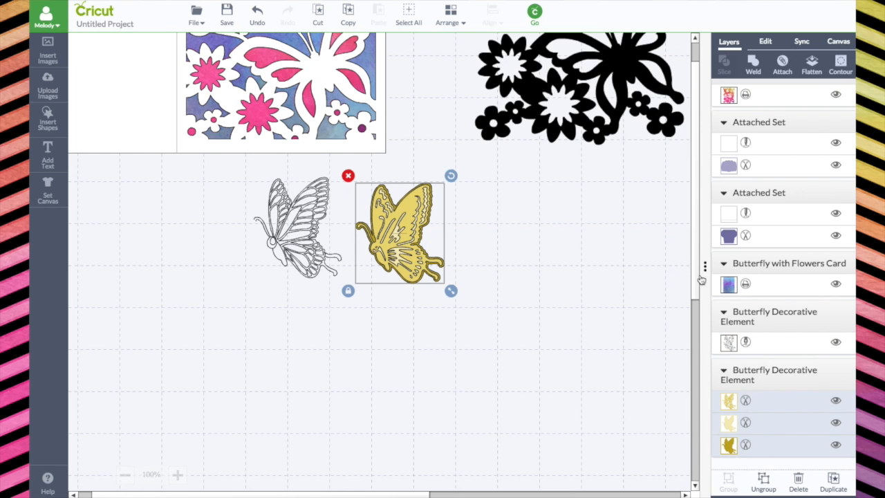
left_click(764, 405)
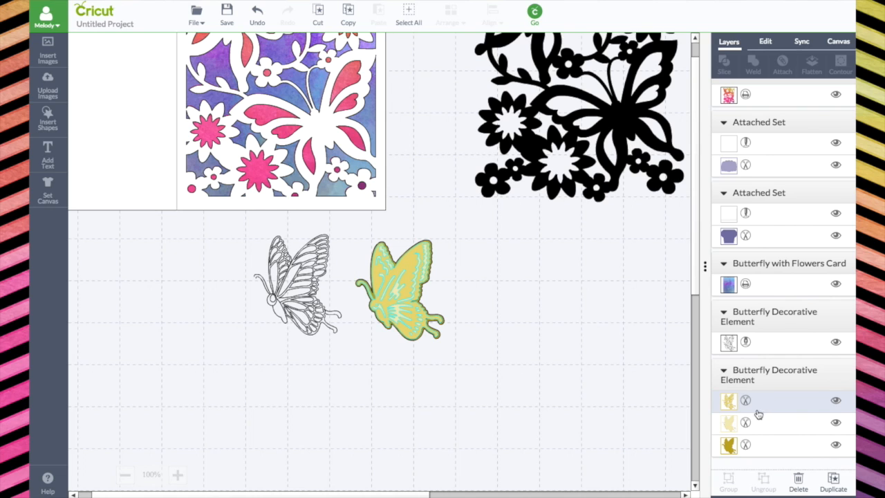
left_click(758, 424)
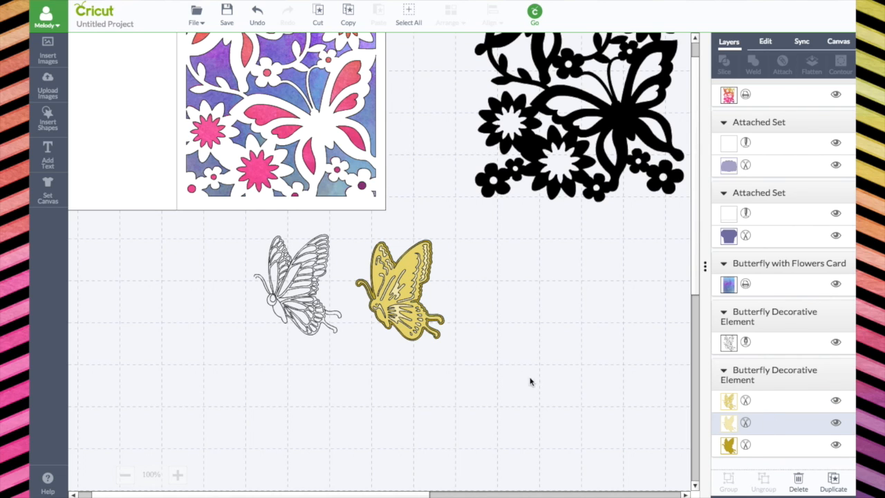
left_click(397, 297)
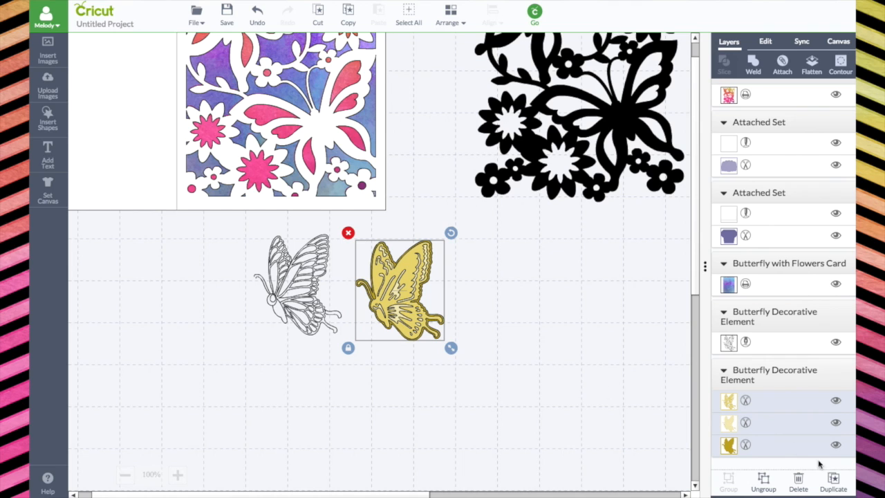
left_click(760, 424)
left_click(727, 423)
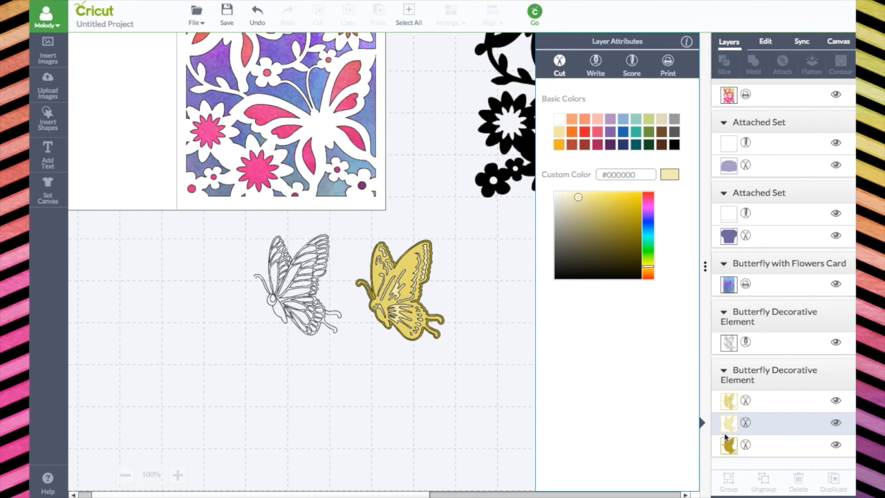
left_click(611, 145)
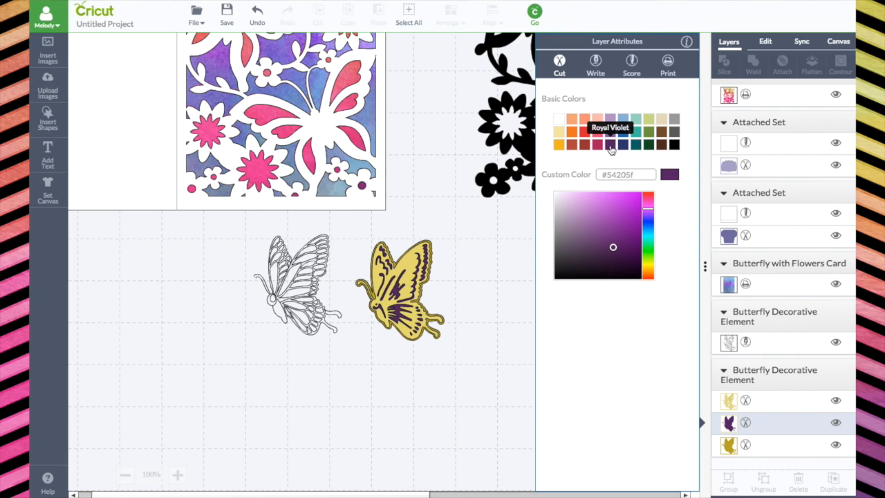
left_click_drag(613, 248, 621, 232)
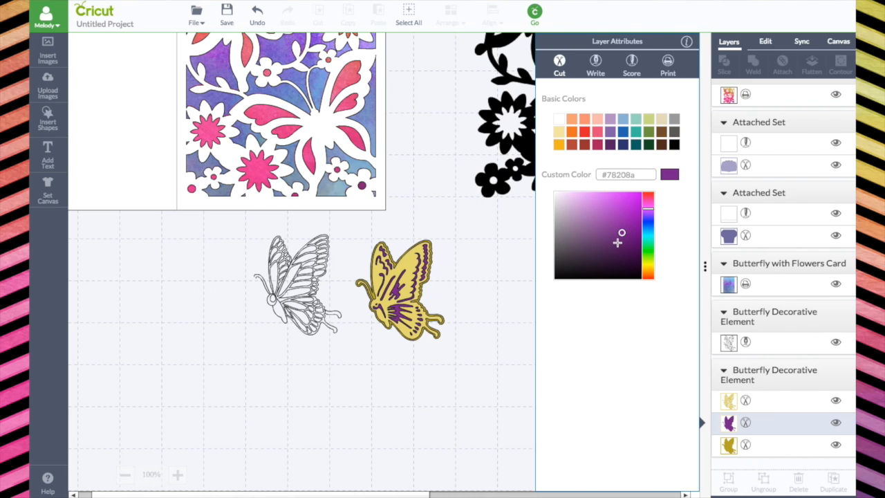
- Fill the butterfly's top layer with the uploaded orange and pink watercolor print pattern and set its bottom layer's cut color to Black
left_click(734, 403)
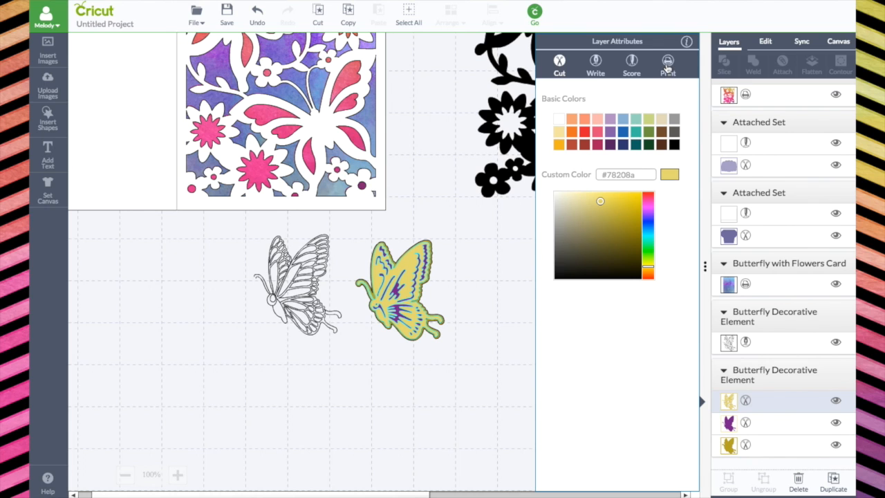
left_click(667, 64)
left_click(654, 87)
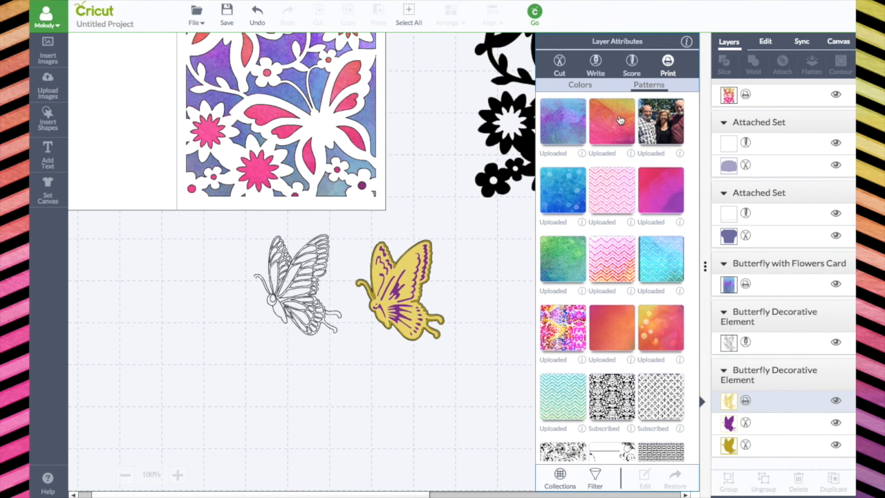
left_click(617, 123)
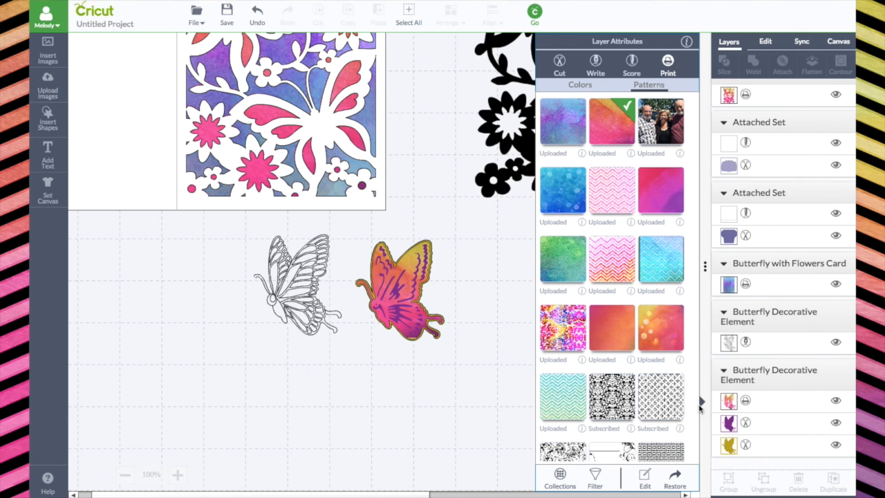
left_click(730, 445)
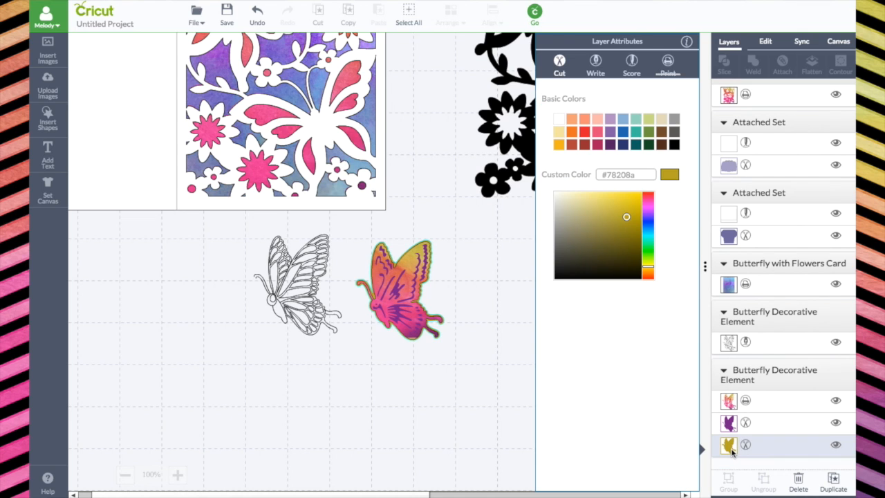
left_click(674, 144)
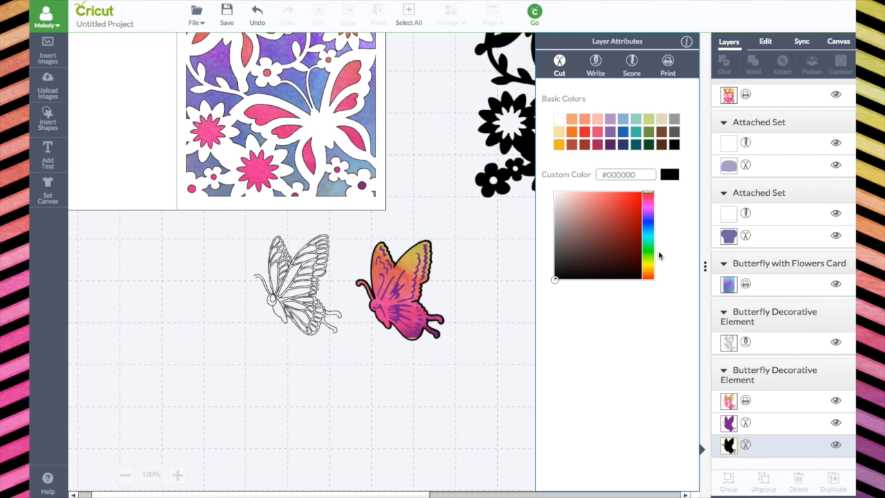
- Set the scale of the print pattern on the butterfly's top layer to 102%
left_click(729, 401)
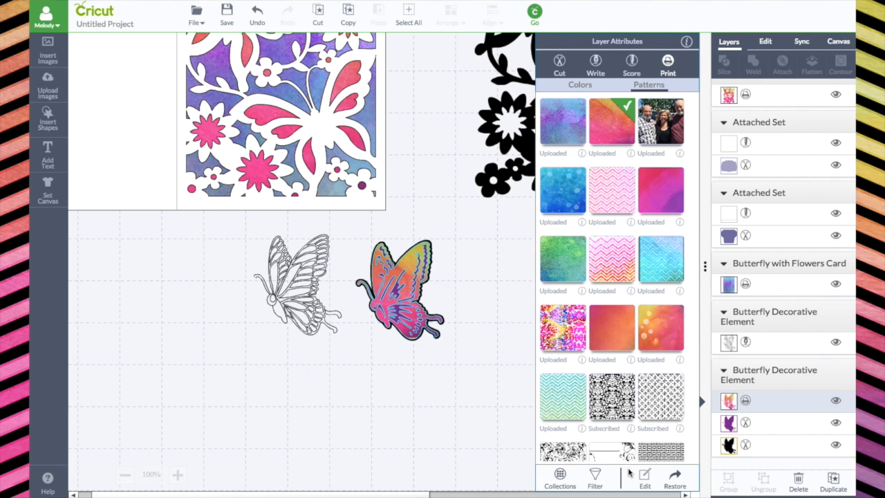
left_click(644, 481)
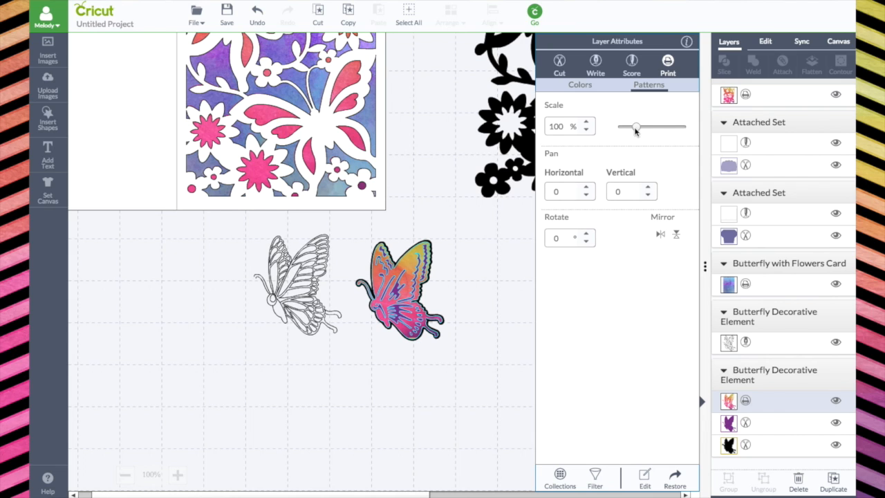
mouse_move(635, 131)
left_mouse_down()
mouse_move(613, 133)
mouse_move(637, 130)
left_mouse_up()
left_click(587, 124)
left_click(588, 131)
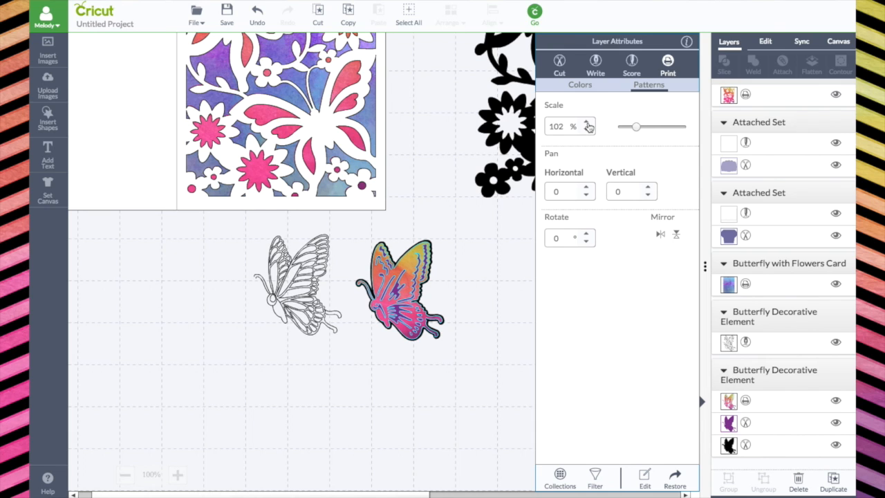
left_click(495, 297)
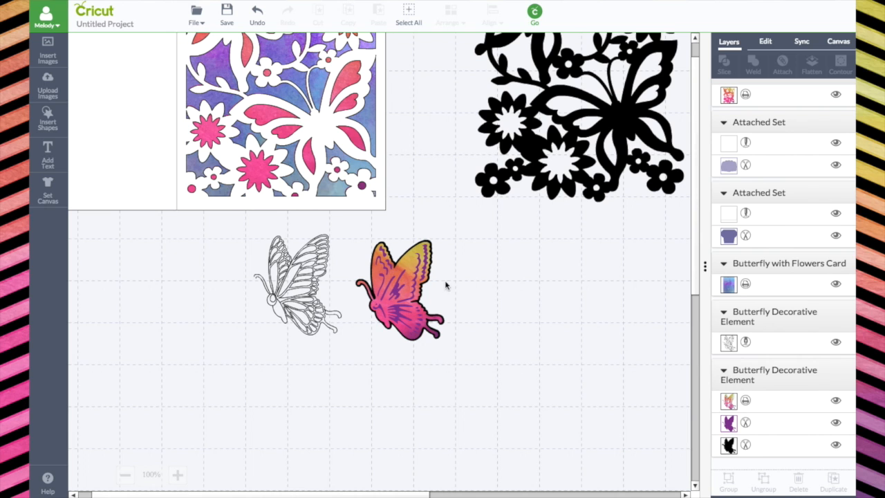
left_click_drag(295, 284, 320, 289)
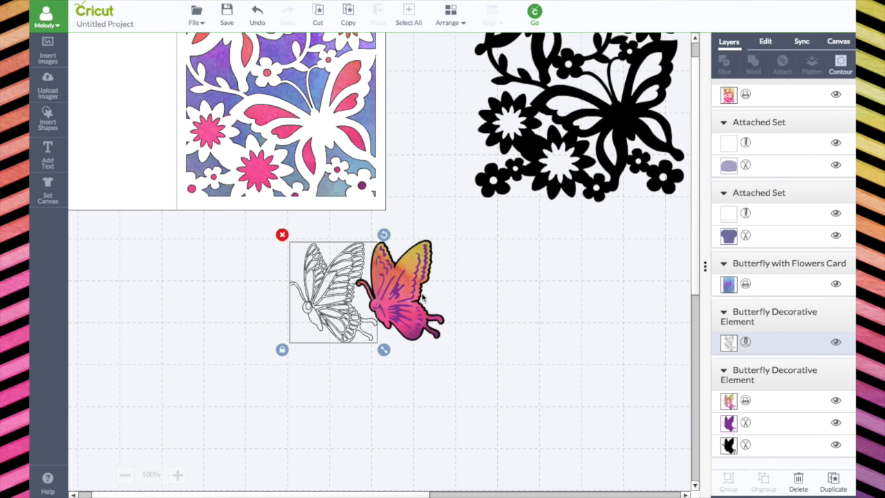
left_click(423, 290)
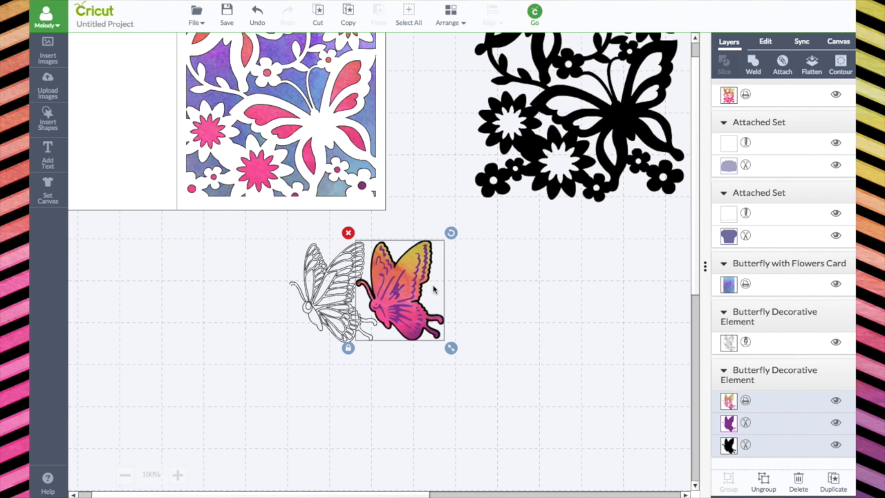
left_click_drag(336, 297, 303, 297)
- Ungroup the layered butterfly, pull its layers apart and move the black base layer off to the right
left_click(413, 268)
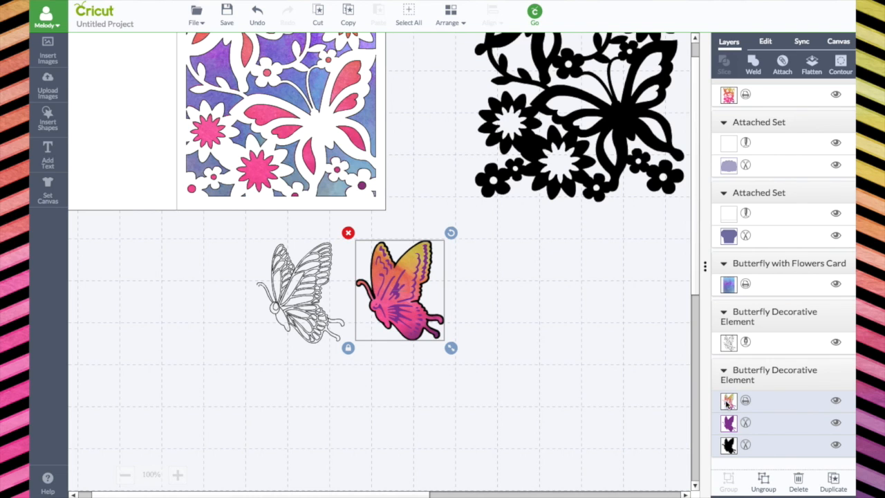
left_click(763, 481)
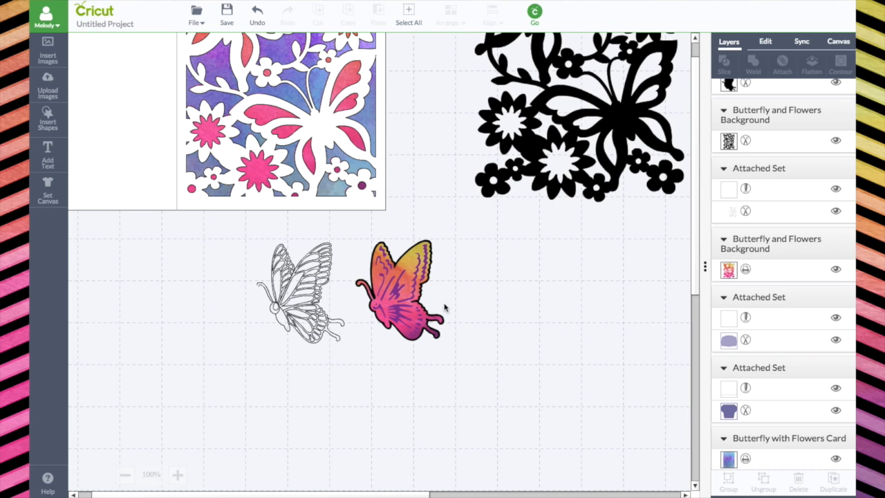
mouse_move(413, 282)
left_mouse_down()
mouse_move(385, 289)
mouse_move(406, 287)
left_mouse_up()
mouse_move(422, 253)
left_mouse_down()
mouse_move(431, 256)
mouse_move(418, 251)
left_mouse_up()
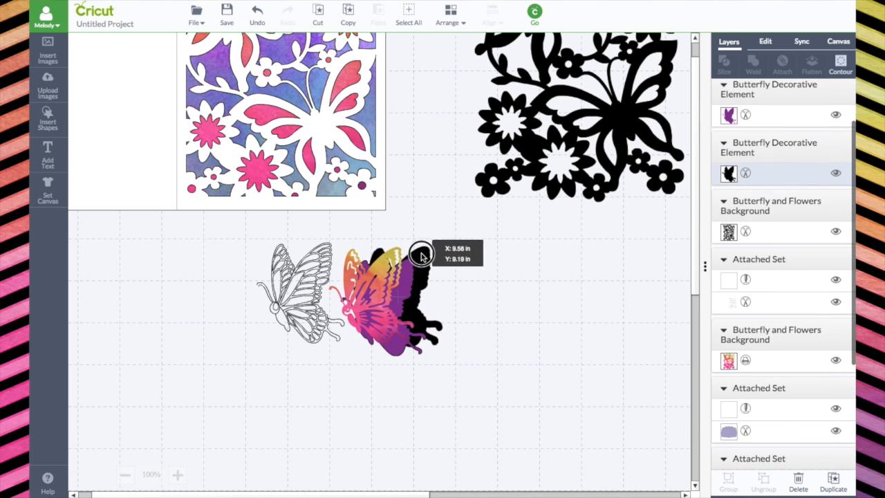
left_click(394, 344)
left_click_drag(389, 349, 380, 338)
left_click_drag(440, 281, 398, 269)
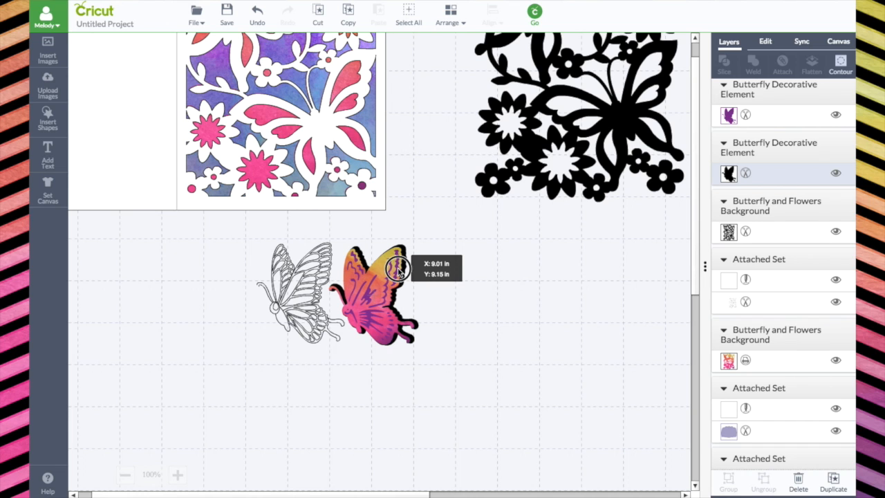
left_click_drag(398, 270, 525, 271)
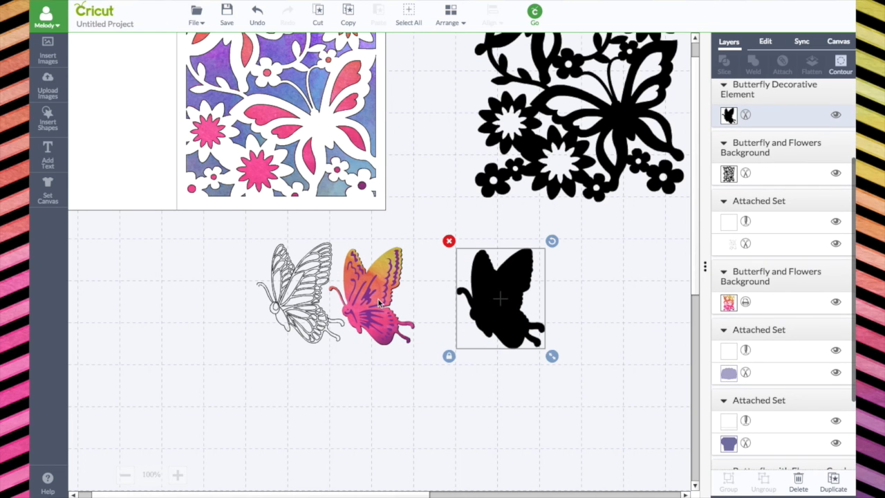
- Move the purple butterfly layer out from under the patterned layer so it sits beside the black one
left_click(178, 474)
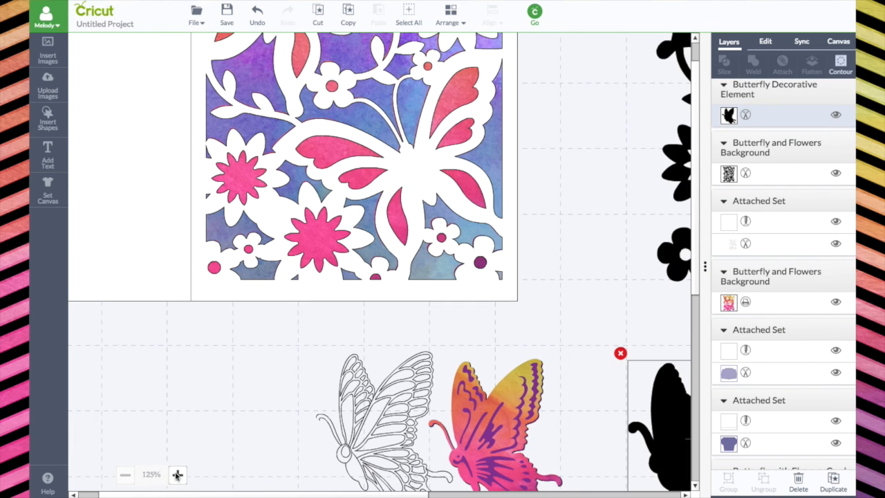
scroll(694, 265, "down", 3)
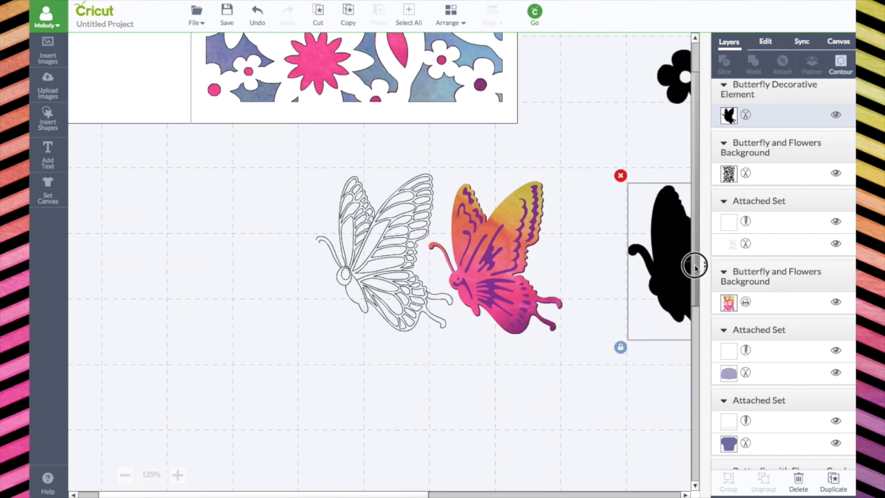
scroll(694, 265, "down", 2)
left_click_drag(411, 494, 432, 493)
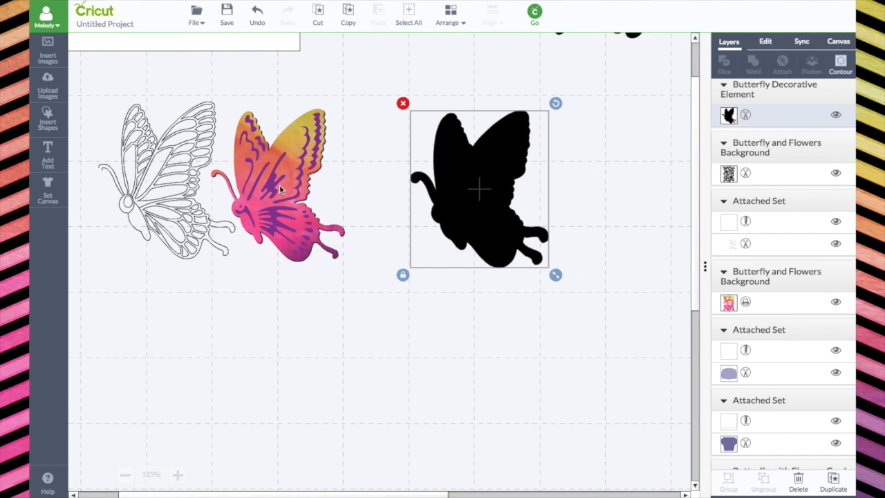
left_click_drag(290, 148, 432, 150)
left_click_drag(257, 172, 288, 160)
- Bring the line-drawn butterfly to the front and lay it over the orange and pink patterned butterfly layer
left_click(145, 161)
left_click(450, 13)
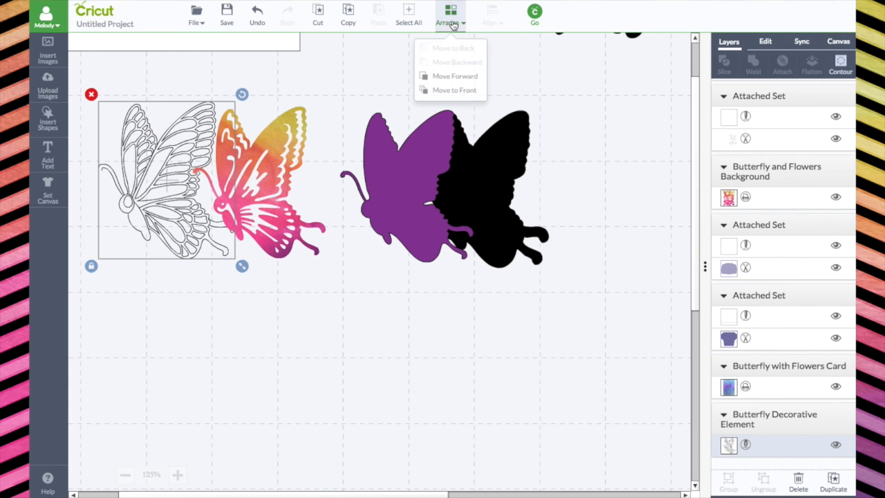
left_click(455, 90)
left_click_drag(171, 166, 261, 168)
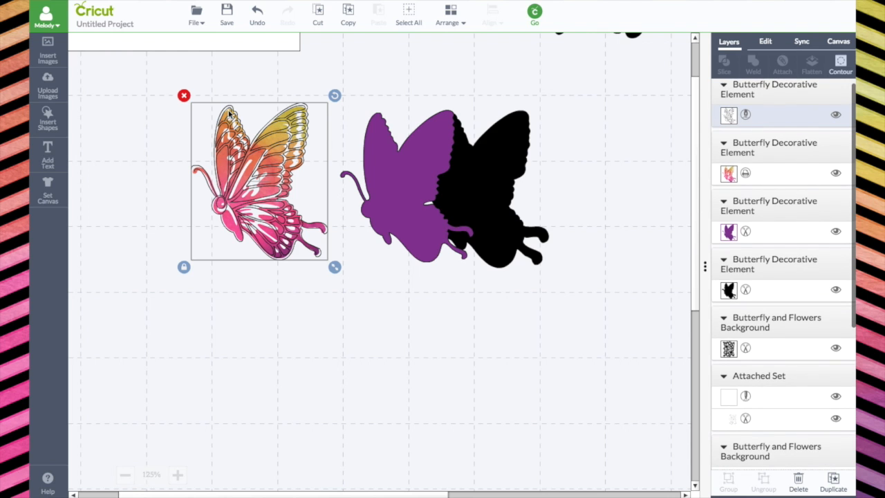
mouse_move(282, 127)
left_mouse_down()
mouse_move(283, 178)
mouse_move(292, 123)
mouse_move(291, 130)
left_mouse_up()
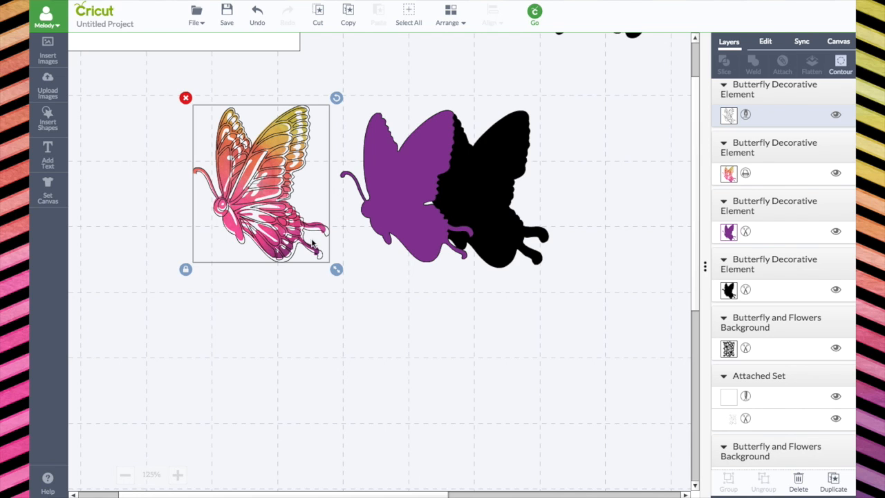
- Shrink the line-drawn butterfly slightly and nudge it to fit the outline of the patterned butterfly layer
left_click_drag(335, 270, 318, 247)
left_click_drag(250, 217, 255, 215)
left_click_drag(326, 256, 326, 258)
left_click_drag(280, 227, 278, 227)
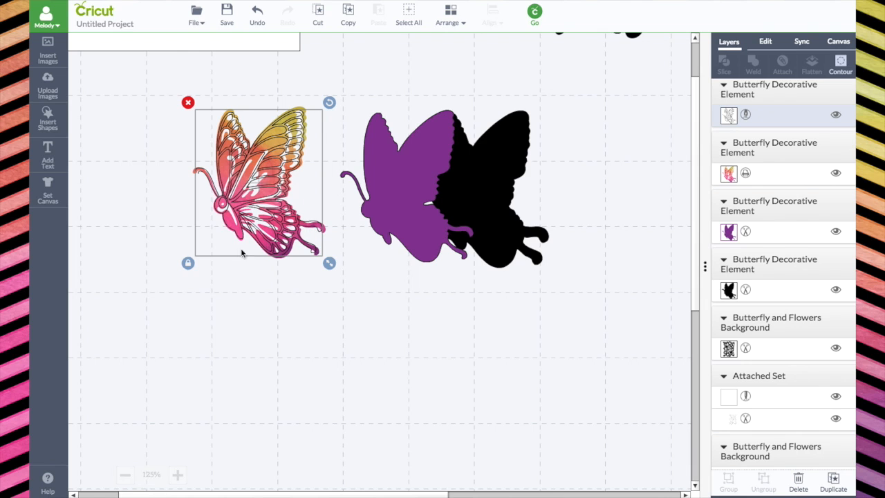
left_click_drag(330, 263, 331, 266)
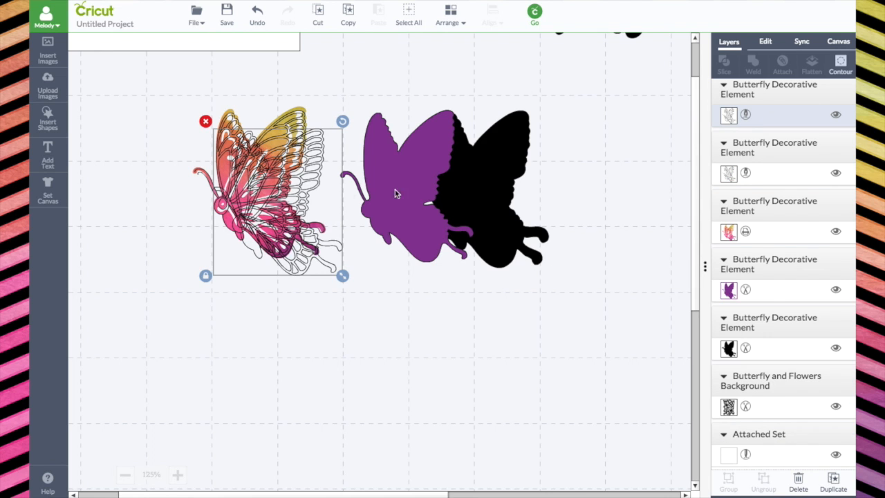
- Duplicate the line-drawn butterfly onto the purple butterfly layer and move the black layer clear of it
left_click(831, 482)
left_click_drag(257, 200, 386, 188)
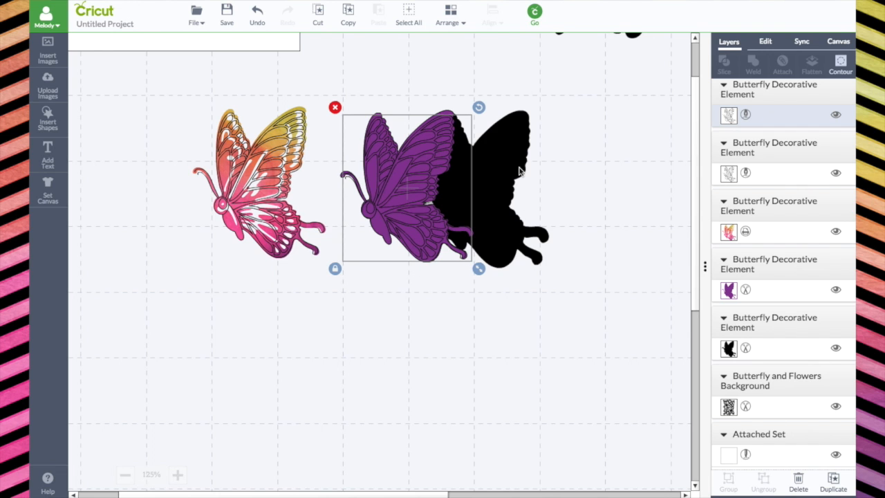
left_click_drag(519, 144, 598, 143)
- Select the purple butterfly together with the line drawing on it and attach the two layers
left_click(438, 73)
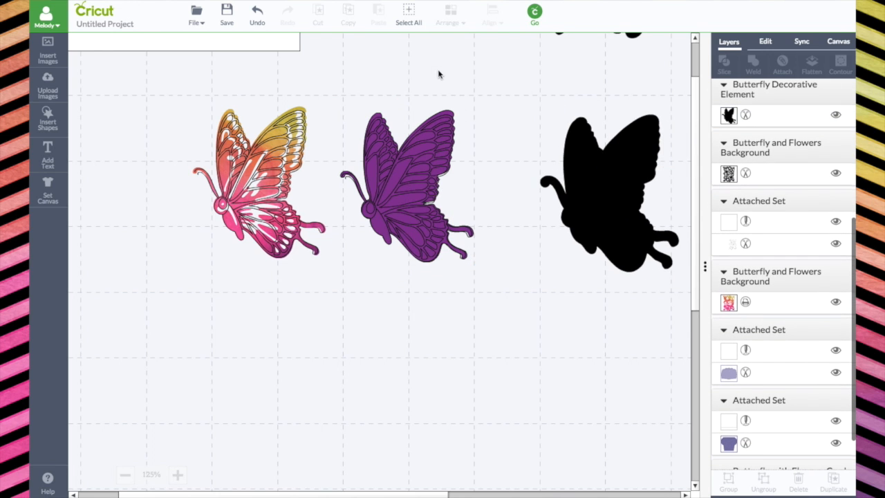
left_click_drag(336, 92, 500, 293)
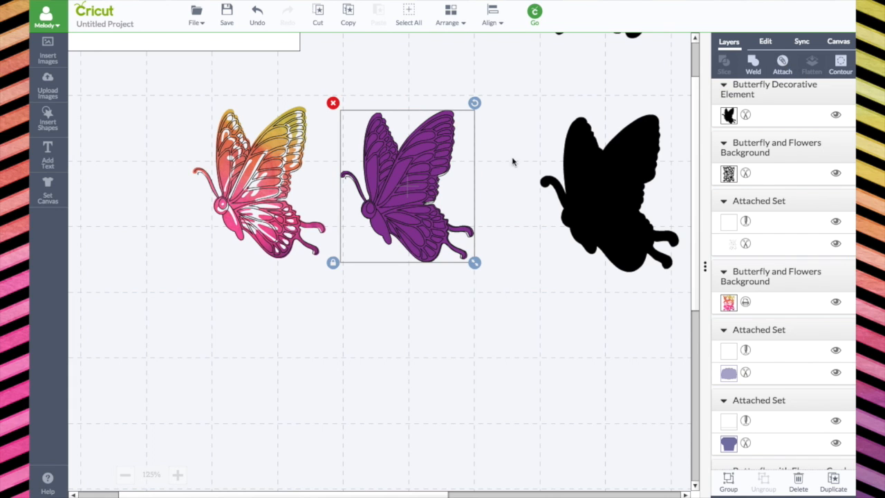
left_click(785, 64)
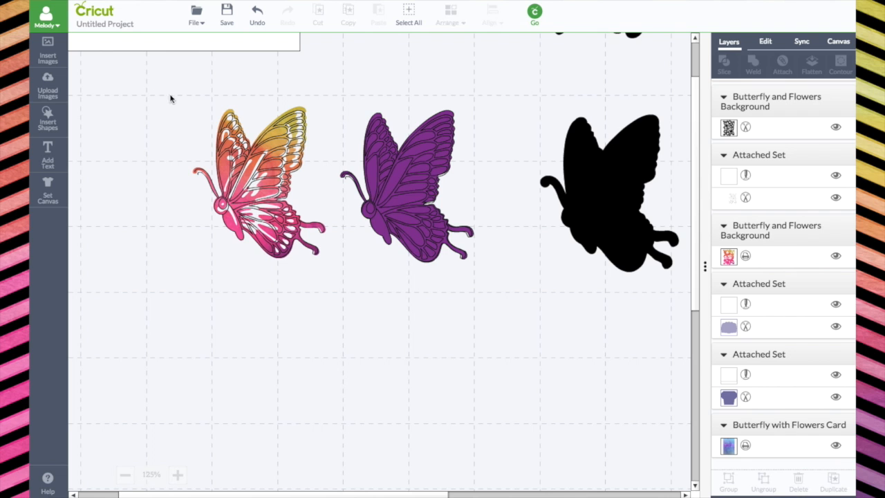
- Attach the line drawing to the orange and pink butterfly and move the attached pair onto the purple butterfly
left_click_drag(147, 85, 354, 299)
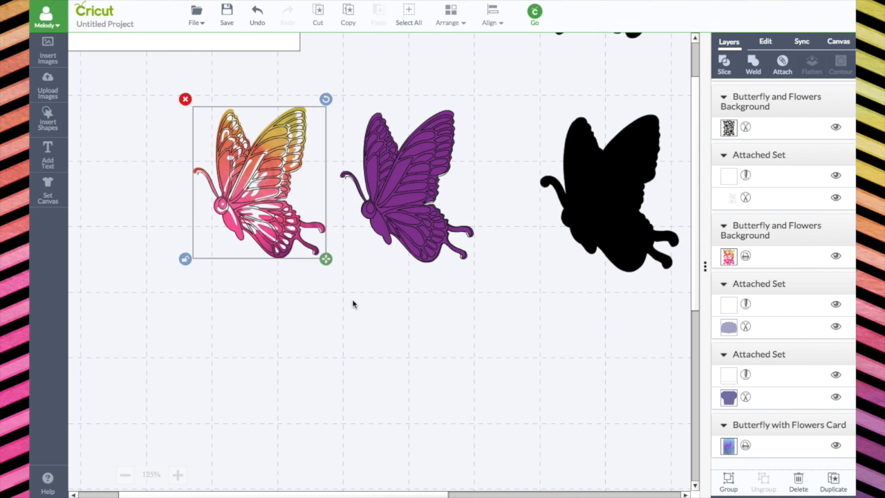
left_click(787, 62)
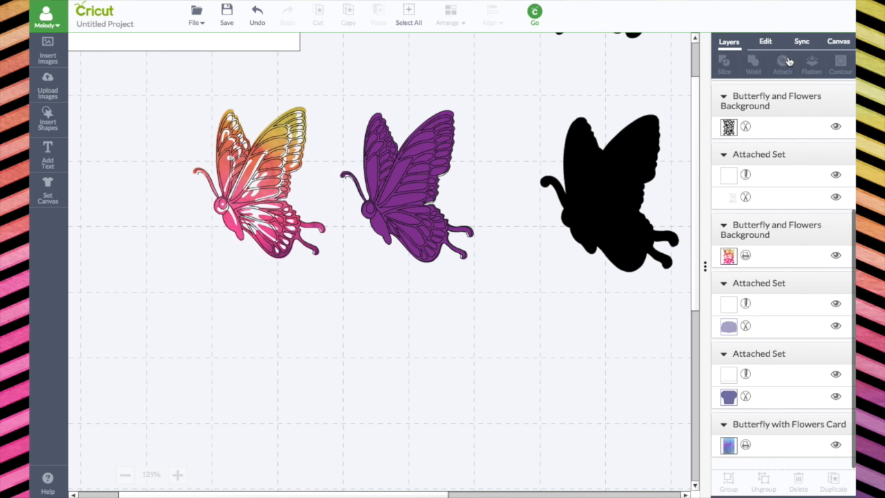
left_click_drag(312, 181, 406, 181)
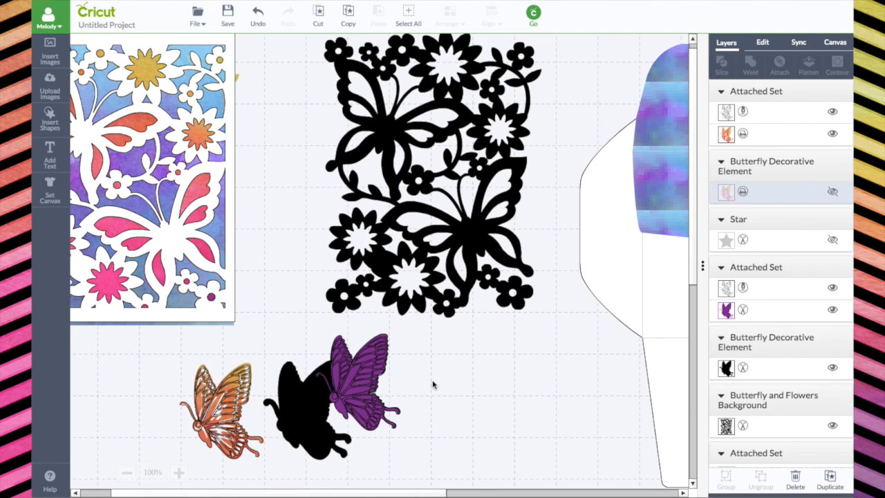
- Delete the attached orange butterfly and move the purple butterfly slightly away from the black one
left_click(225, 413)
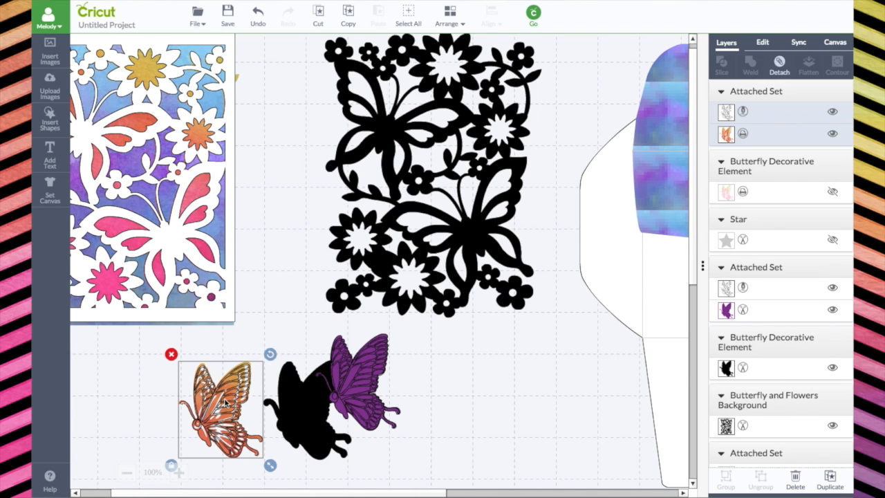
left_click(171, 354)
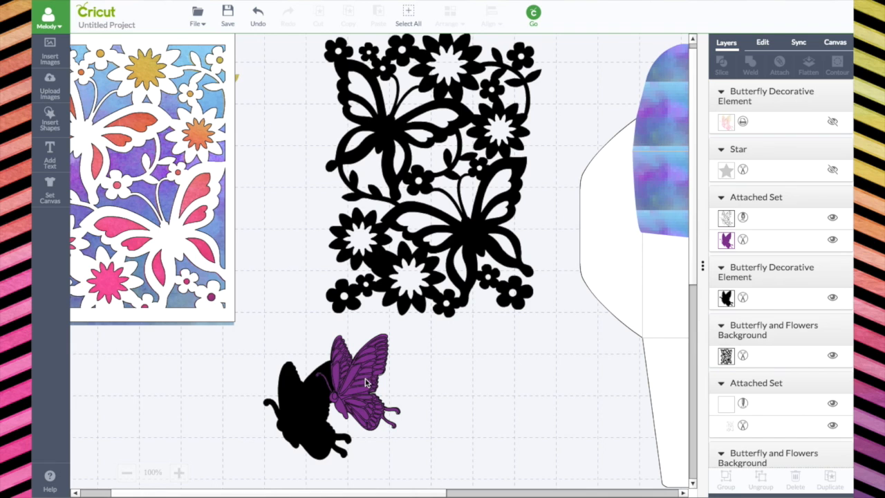
left_click_drag(363, 382, 376, 389)
- Switch the purple butterfly layer to print, fill it with the uploaded orange and pink pattern and adjust the pattern's scale
left_click(727, 138)
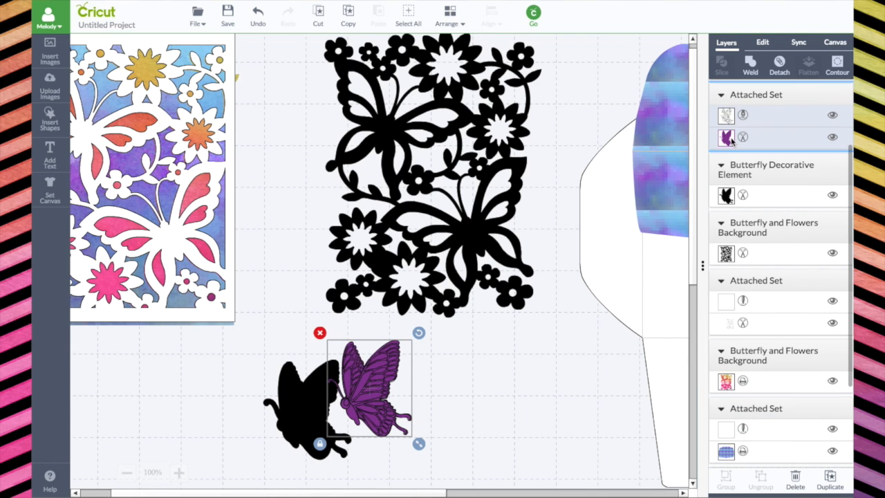
left_click(666, 67)
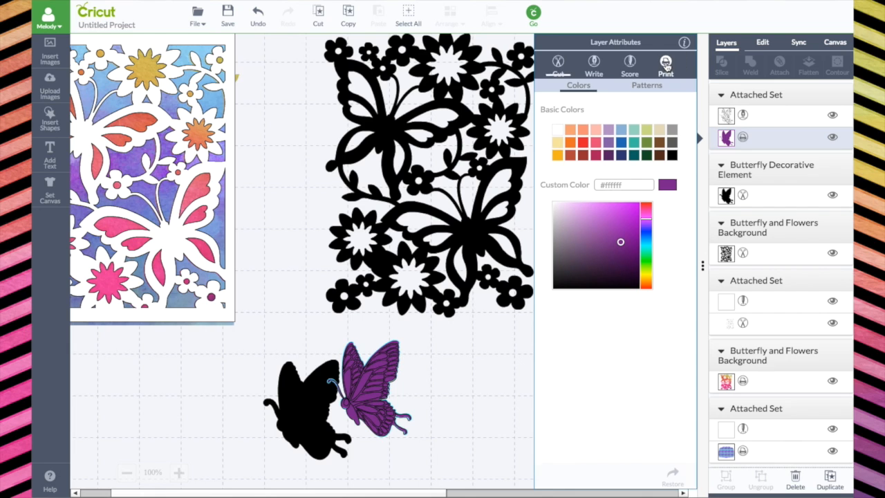
left_click(656, 90)
left_click(610, 136)
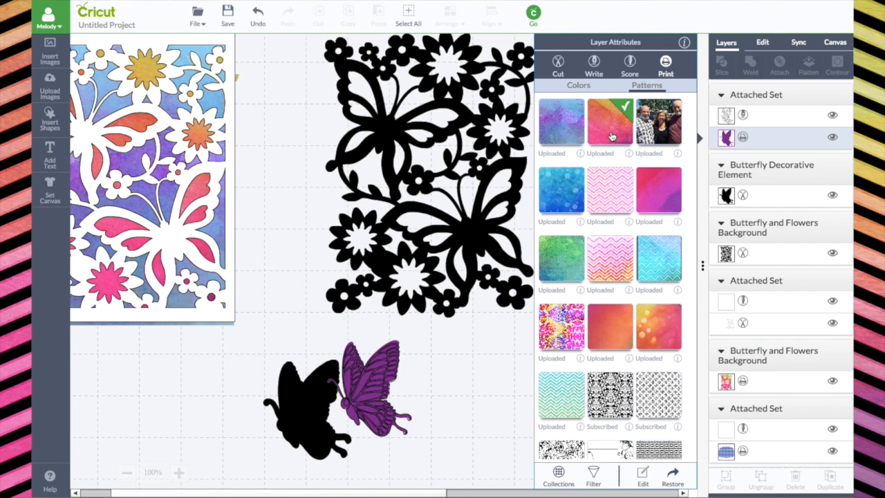
left_click(642, 476)
left_click_drag(633, 126, 635, 127)
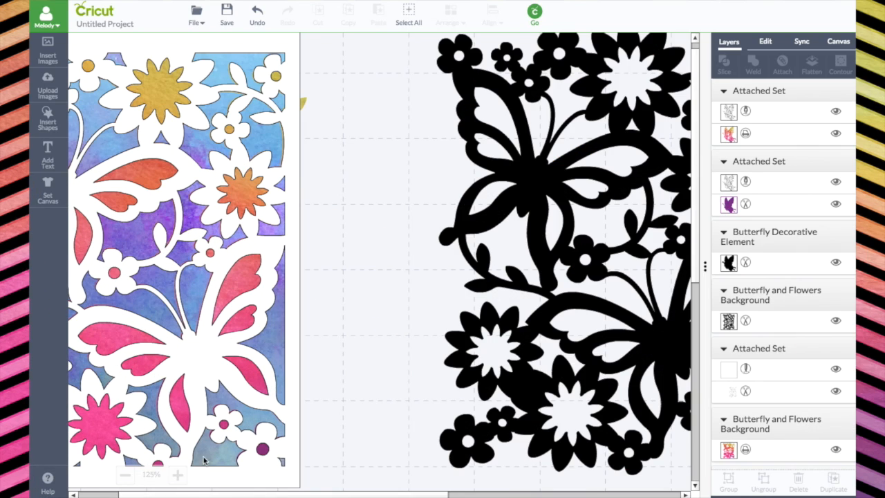
- Recolor the dark purple envelope layer white
left_click(125, 475)
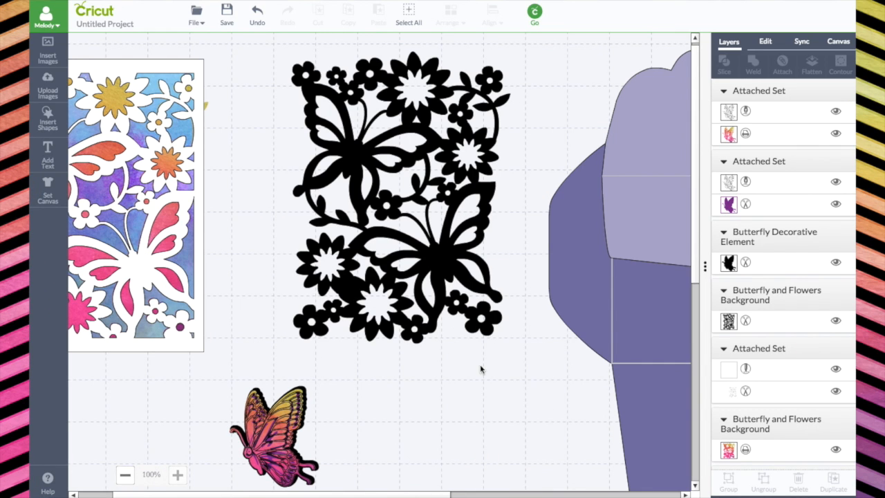
left_click(642, 316)
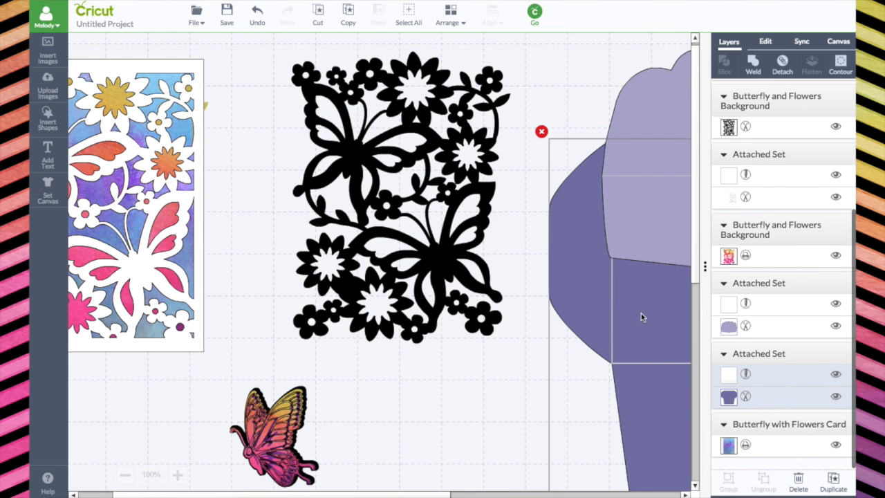
left_click(730, 396)
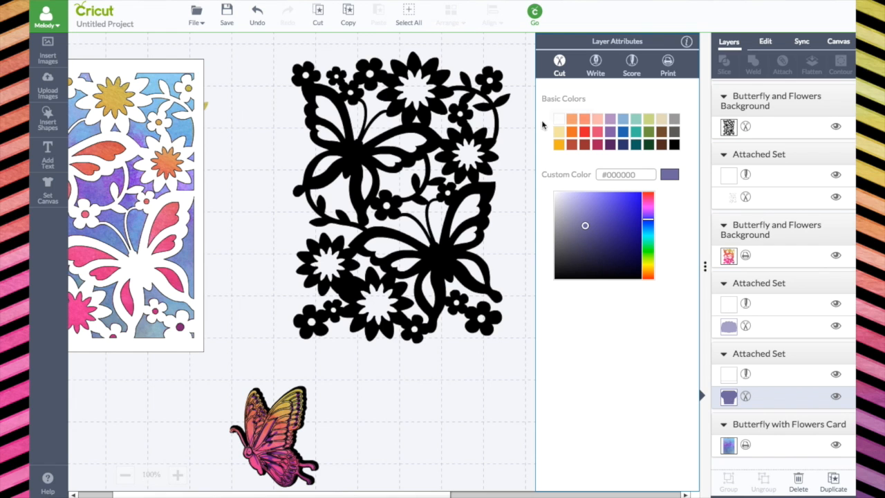
left_click(560, 123)
left_click(520, 187)
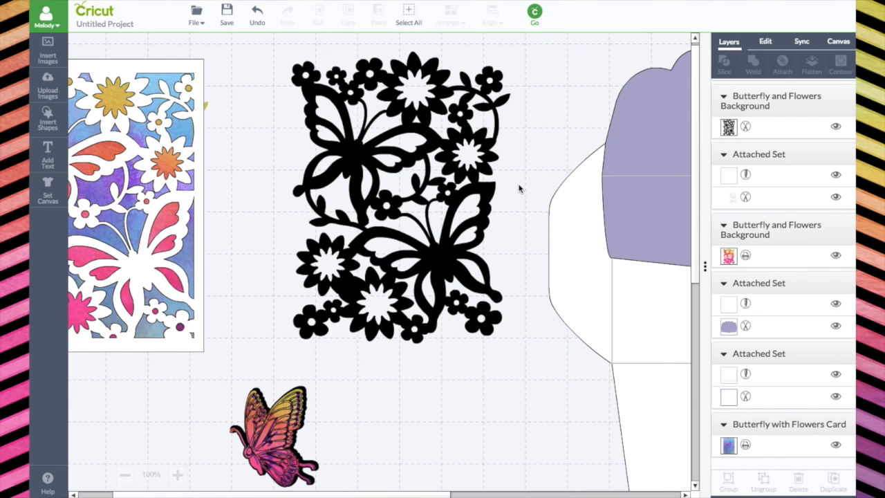
- Make the light purple envelope liner a print layer filled with the uploaded blue and purple pattern, scaled to 30%
left_click(125, 475)
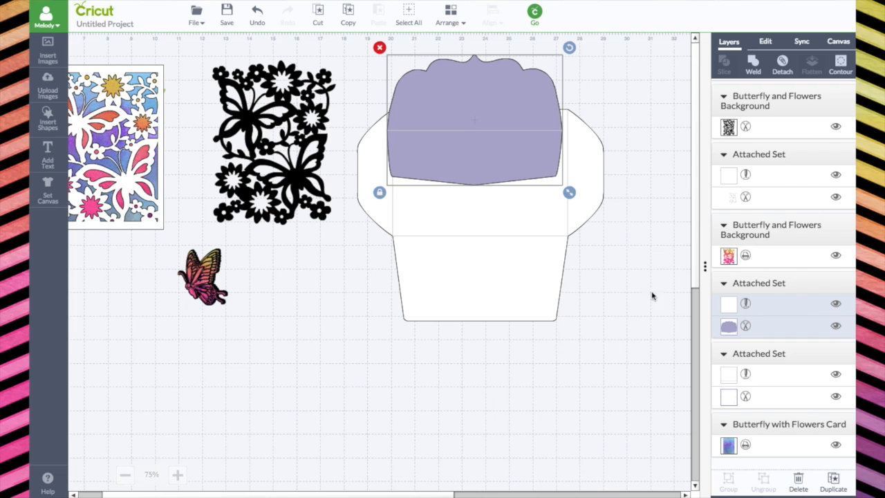
left_click(735, 327)
left_click(667, 62)
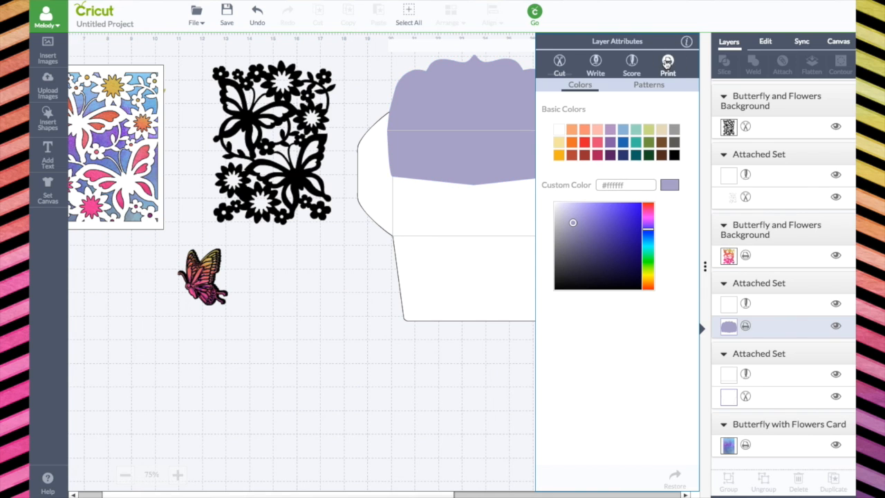
left_click(653, 86)
left_click(563, 124)
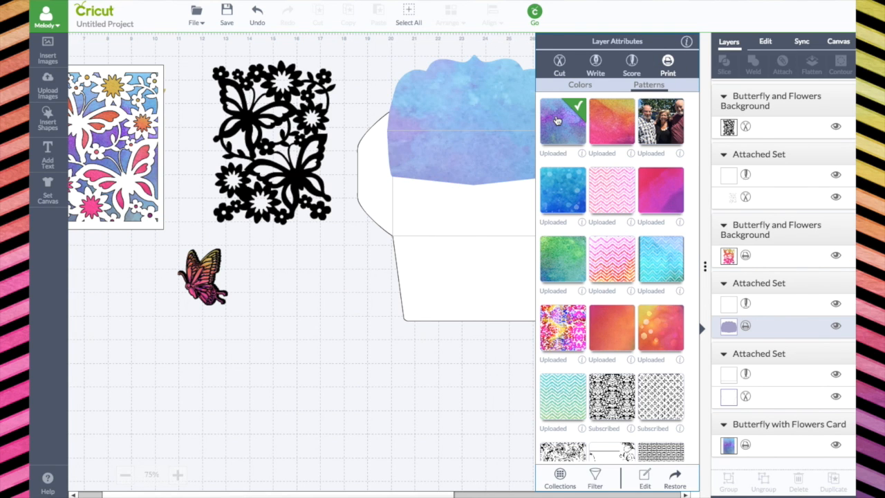
left_click(644, 476)
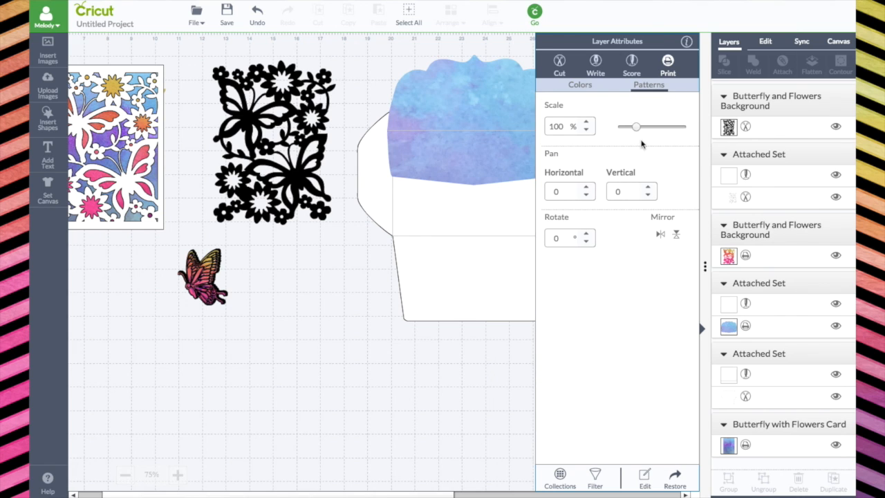
left_click_drag(638, 128, 626, 131)
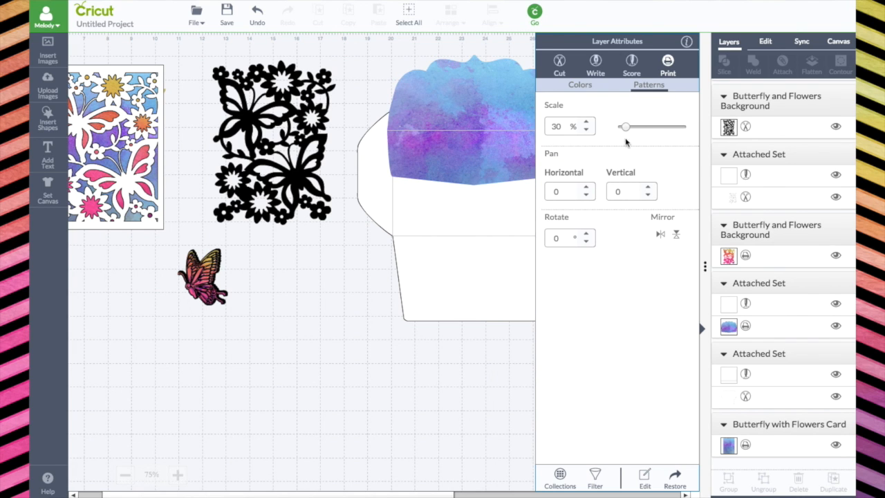
left_click(441, 419)
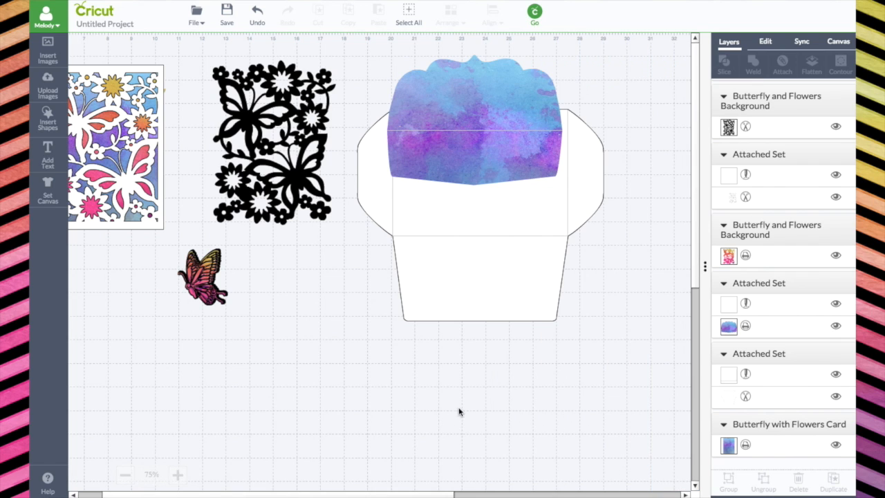
- Insert a star shape, place it beside the layered butterfly and shrink it to about 1 inch wide
left_click(52, 121)
left_click(413, 116)
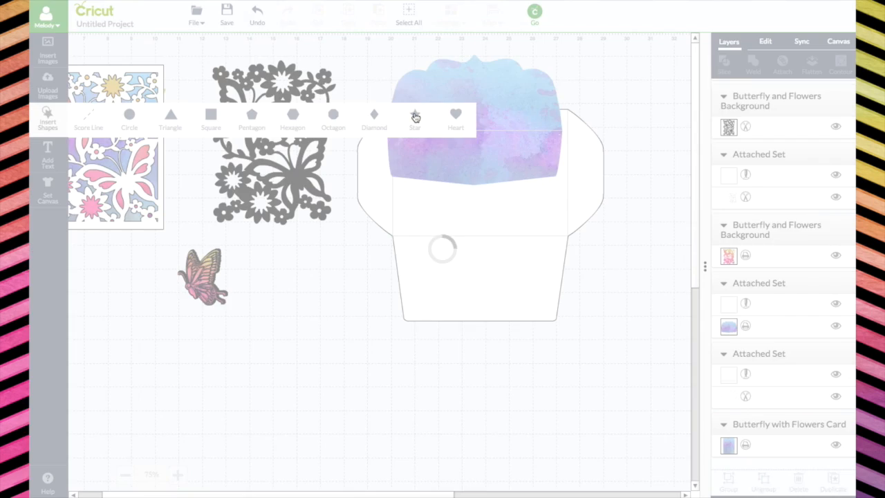
left_click_drag(101, 202, 292, 306)
left_click_drag(310, 336, 279, 301)
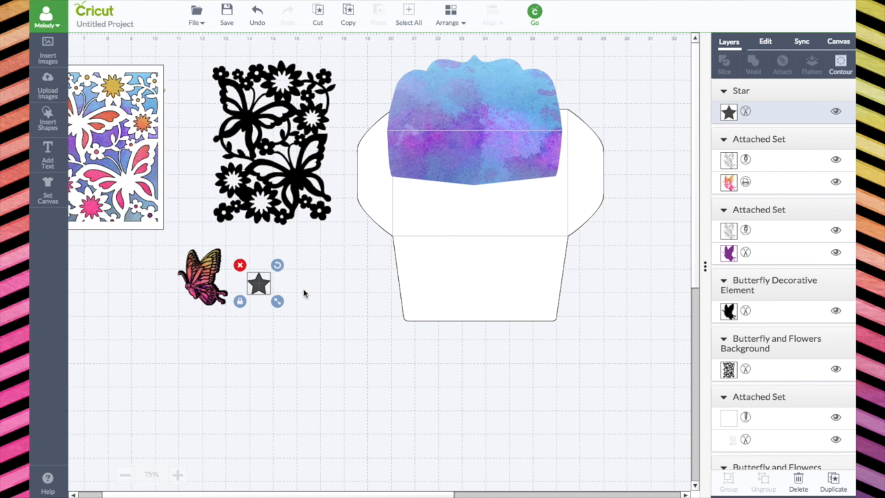
- Open the project's mat preview and set the material size of the star's mat to 4X6
left_click(535, 15)
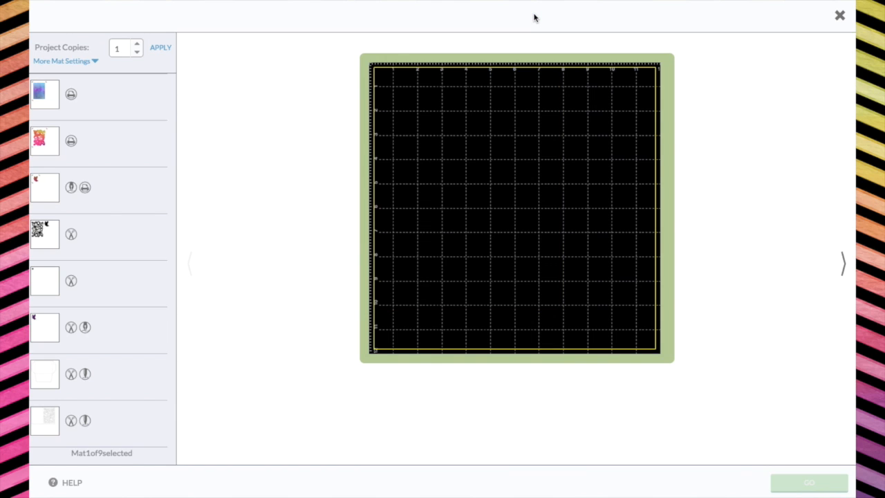
left_click(129, 278)
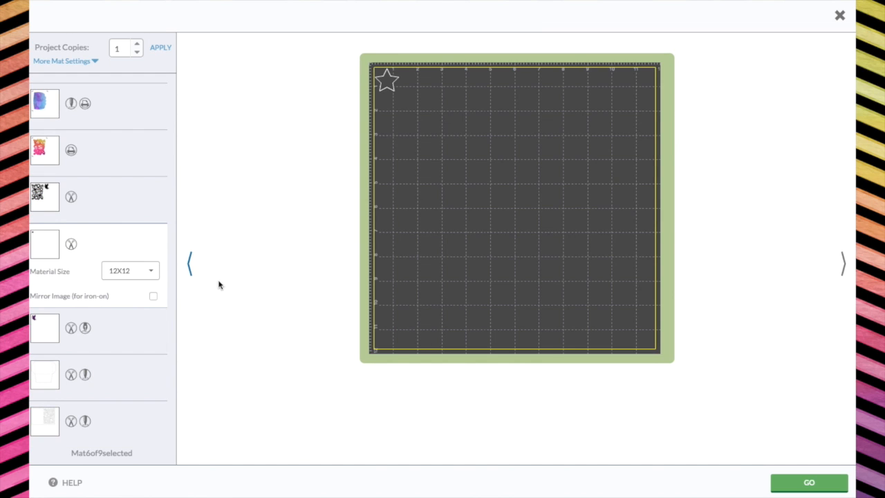
left_click(151, 272)
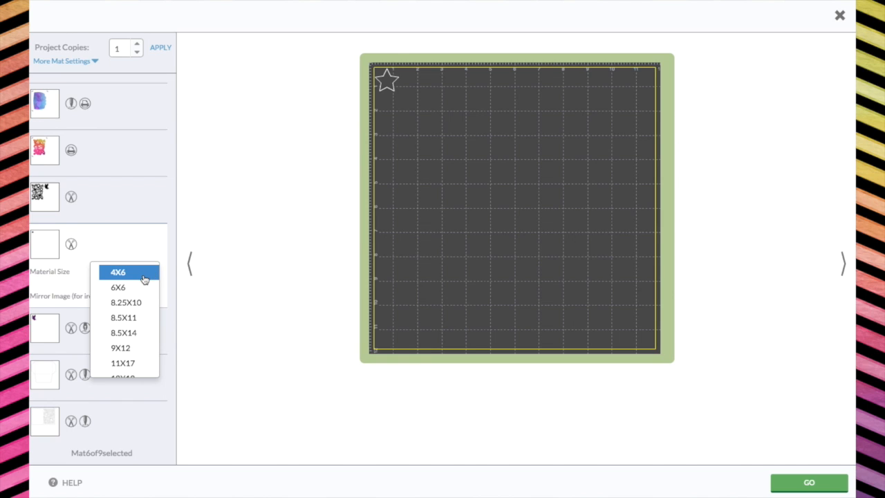
left_click(142, 276)
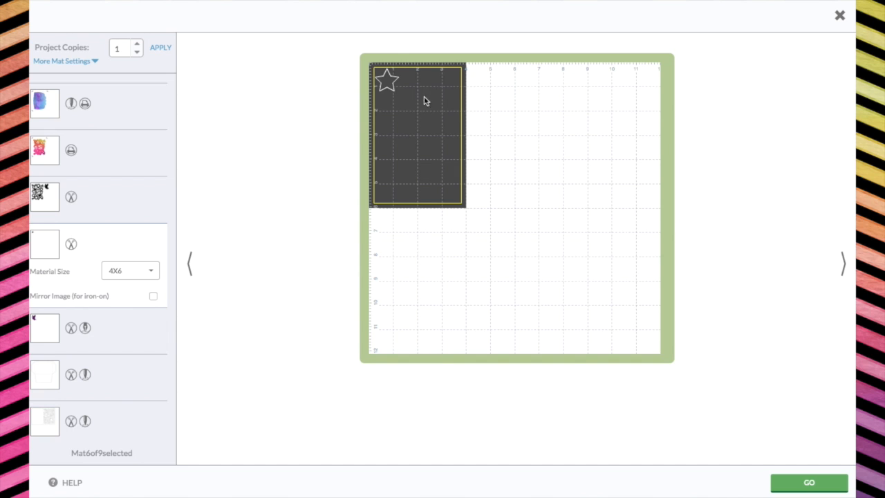
- Set the material size to 8.5X11 for the star's mat and for the black butterfly and flowers mat
left_click(152, 273)
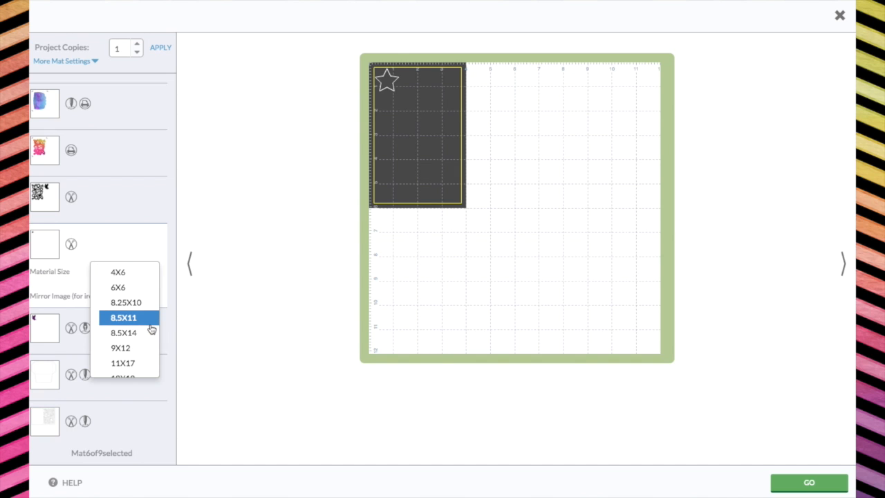
left_click(151, 322)
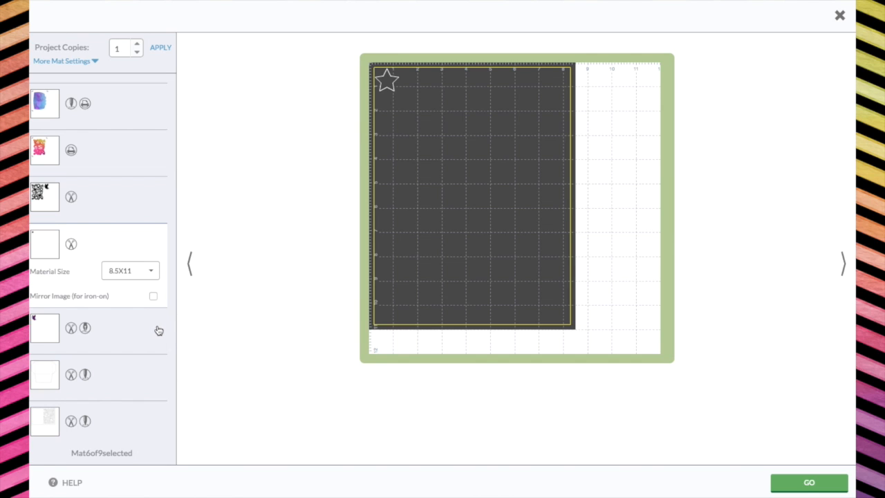
left_click(116, 199)
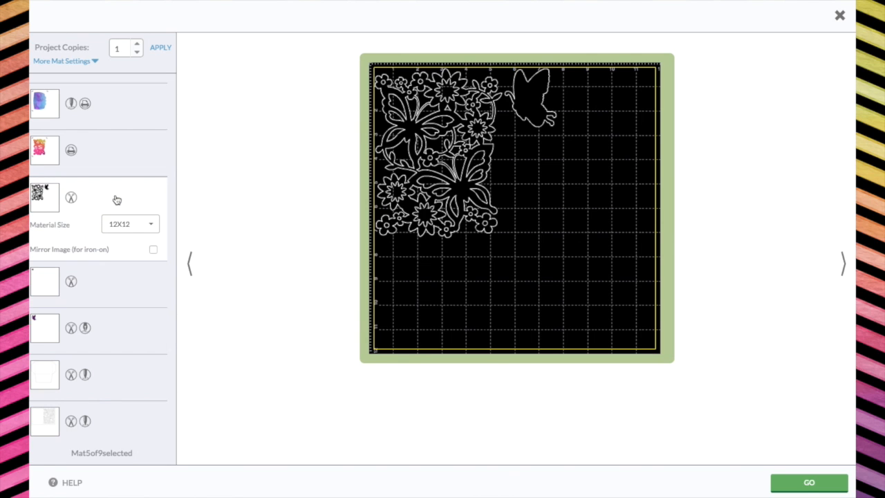
left_click(153, 224)
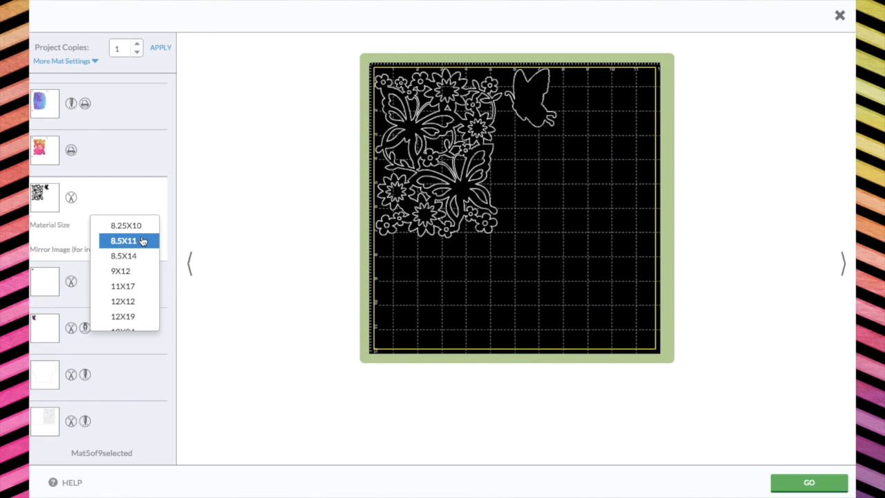
left_click(130, 242)
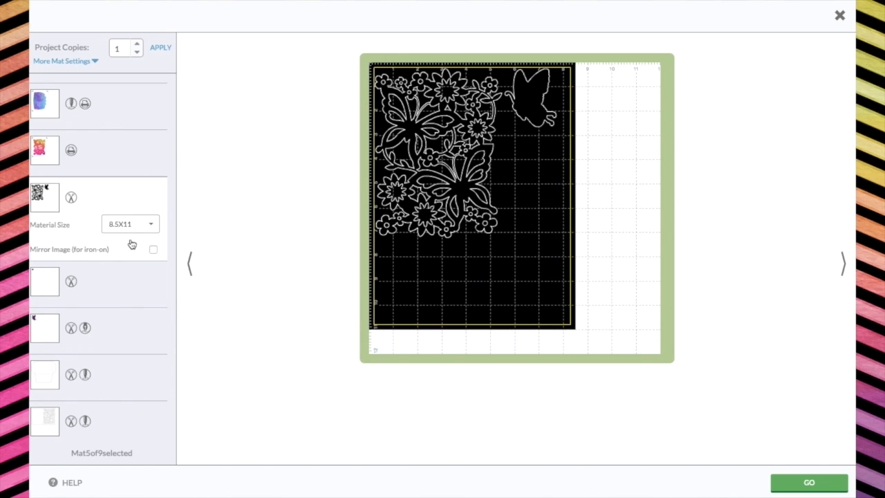
- Proceed from the mat preview to the cutting stage and choose the Explore Bluetooth machine as the Cricut device
left_click(808, 483)
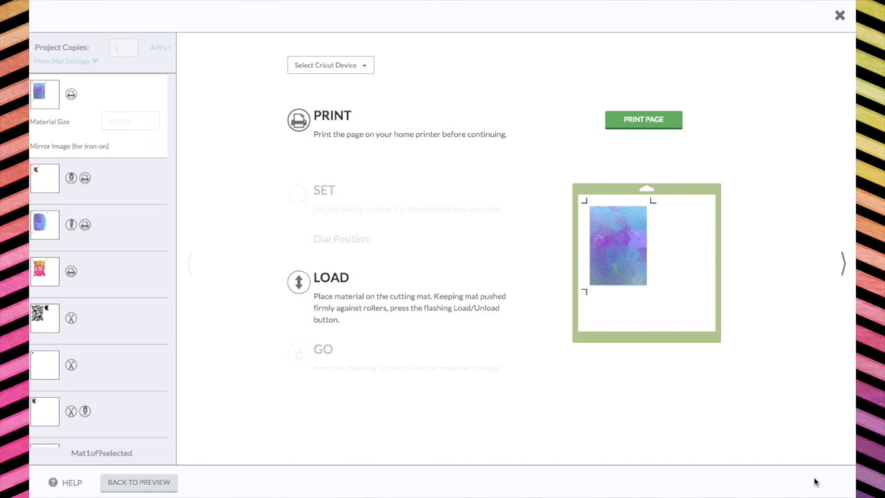
left_click(363, 66)
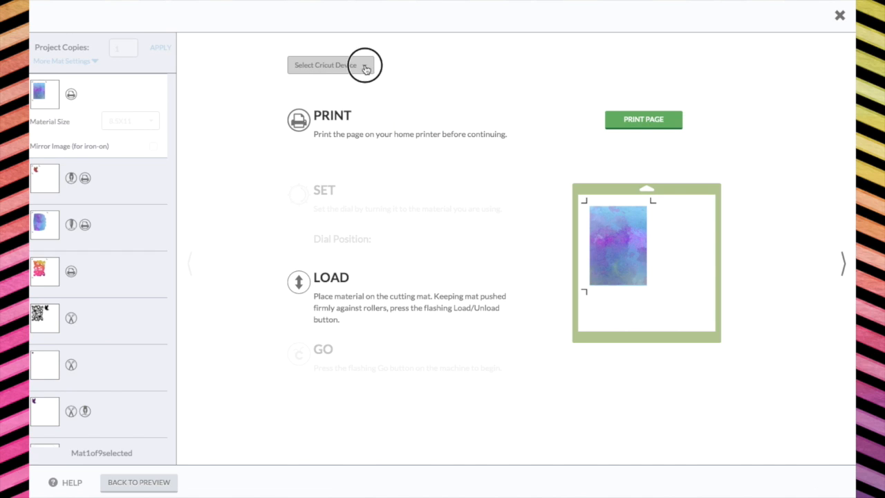
left_click(361, 88)
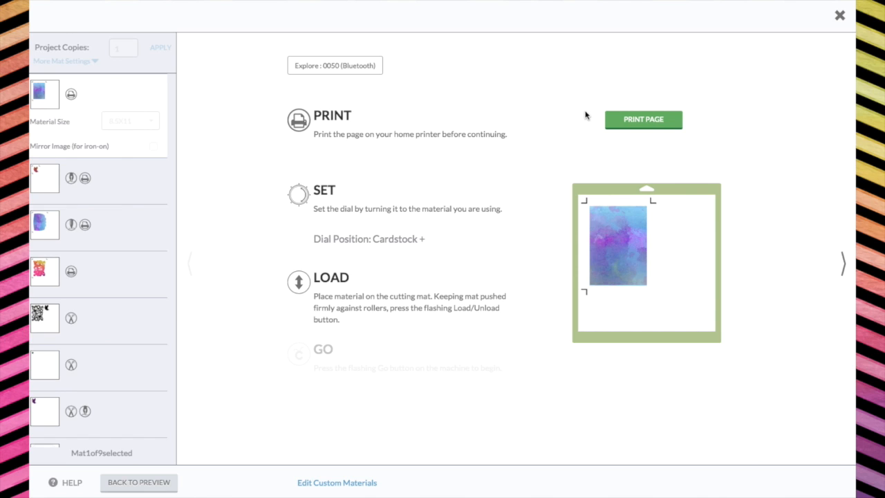
- Start printing the watercolor card mat's page through the system print dialog and choose the EPSON WF-7620 Series printer
left_click(641, 121)
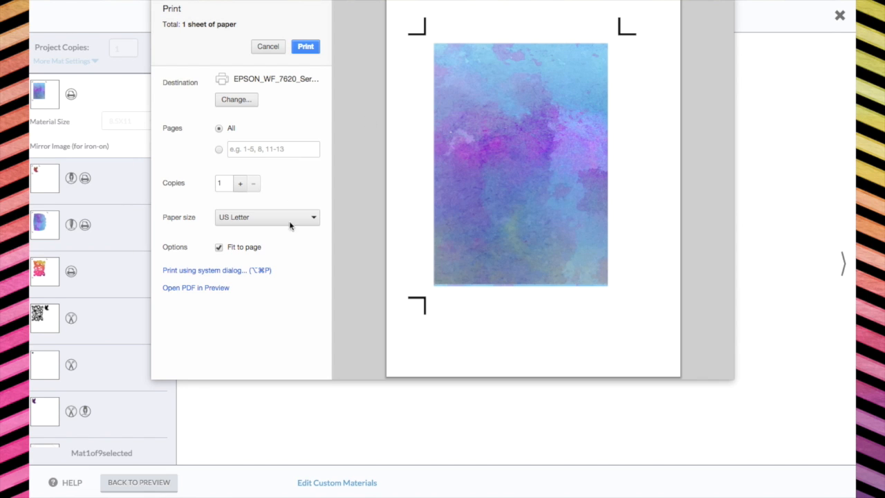
left_click(209, 274)
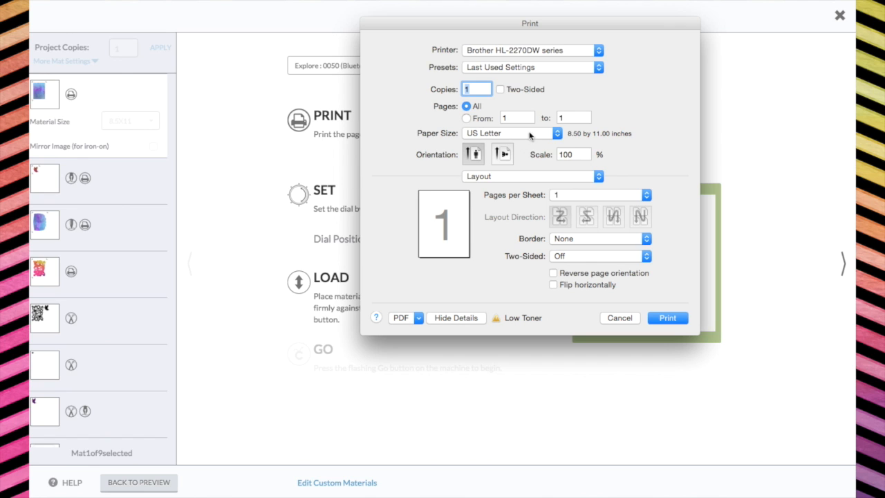
left_click(599, 51)
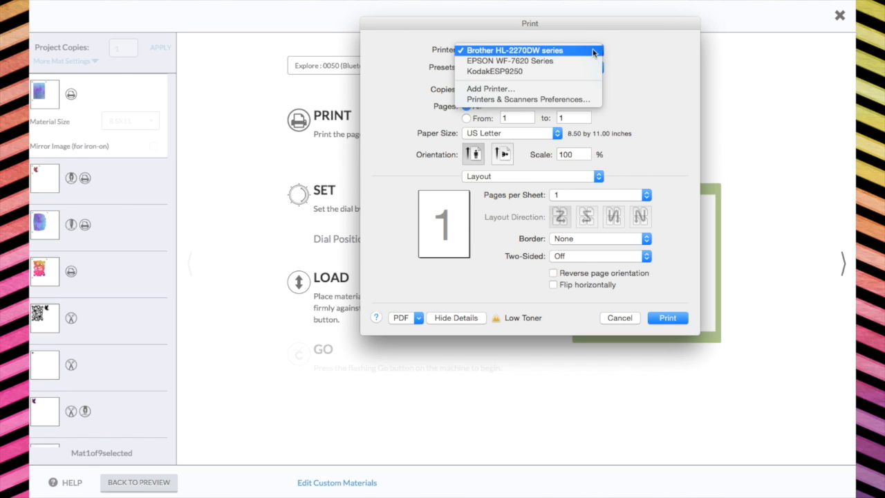
left_click(566, 61)
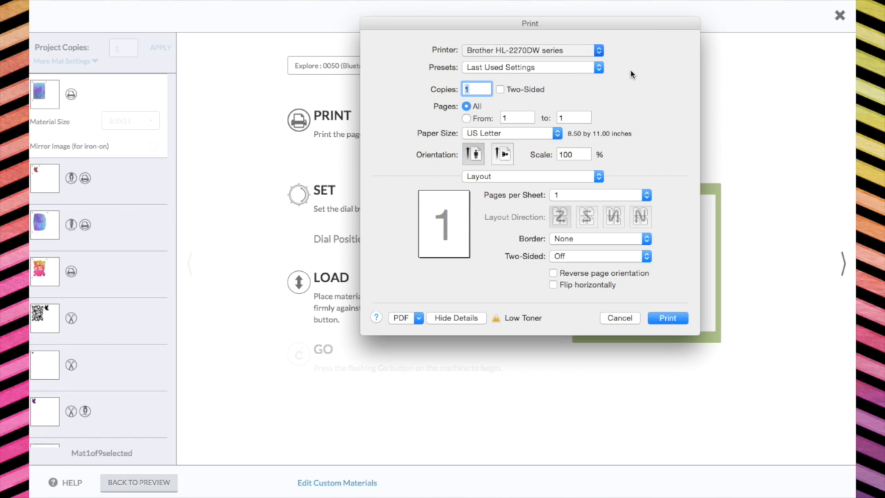
- Bring up the printer's Print Settings, check the available media types and set the paper size to US Letter without borderless
left_click(598, 176)
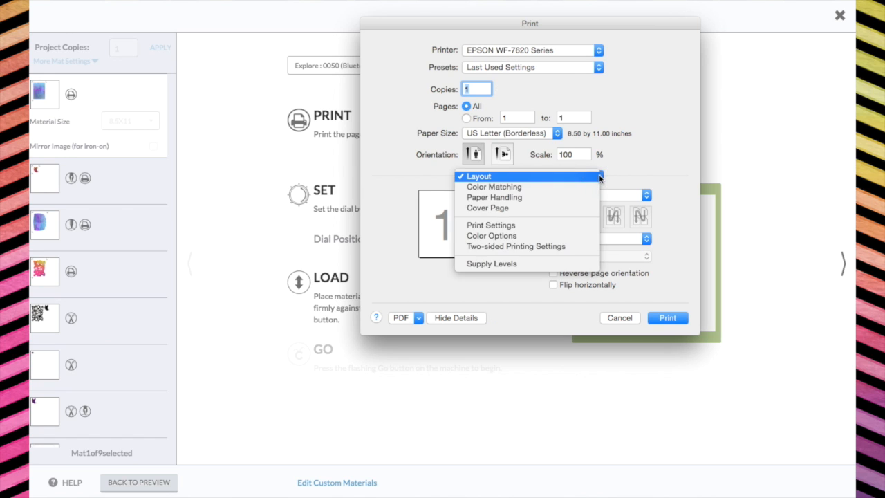
left_click(580, 227)
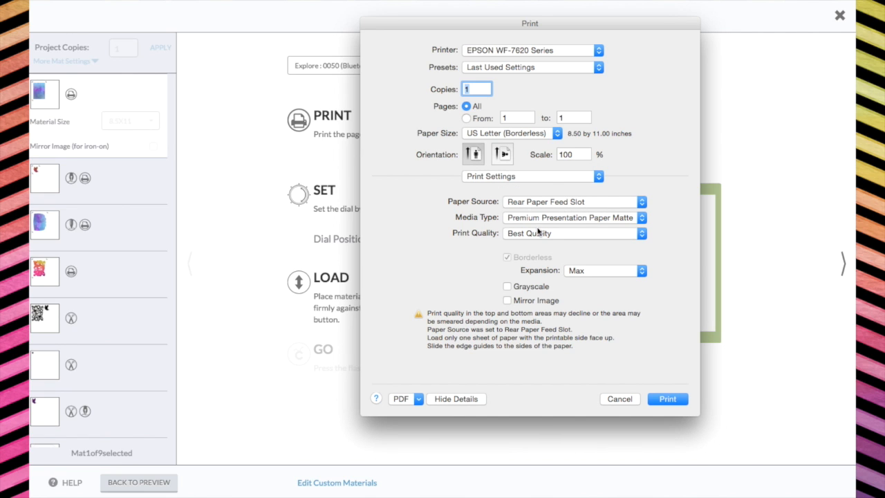
left_click(642, 218)
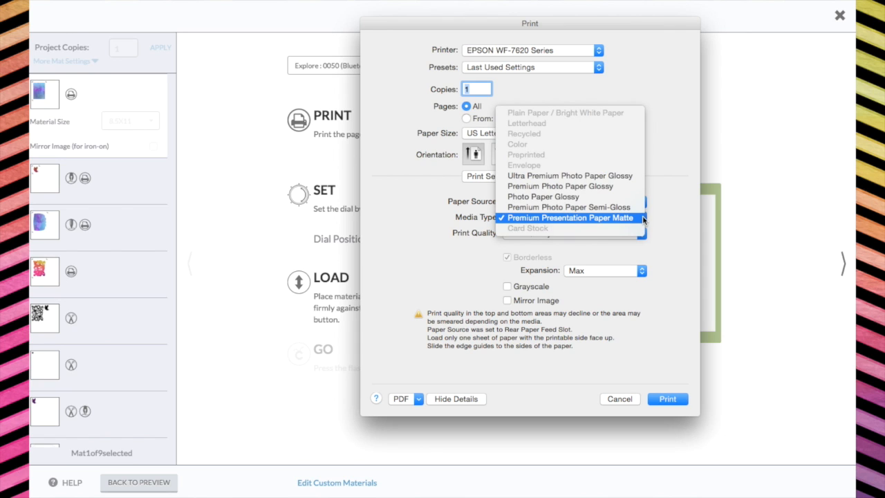
left_click(606, 219)
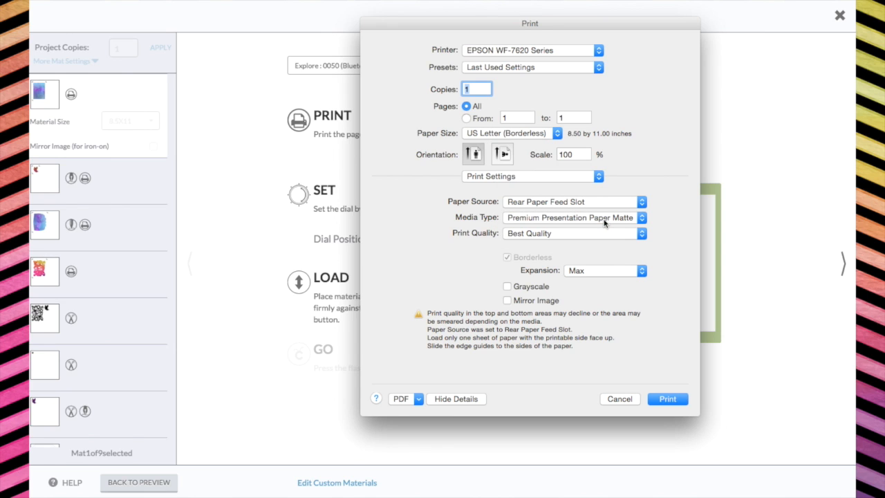
left_click(559, 134)
mouse_move(560, 136)
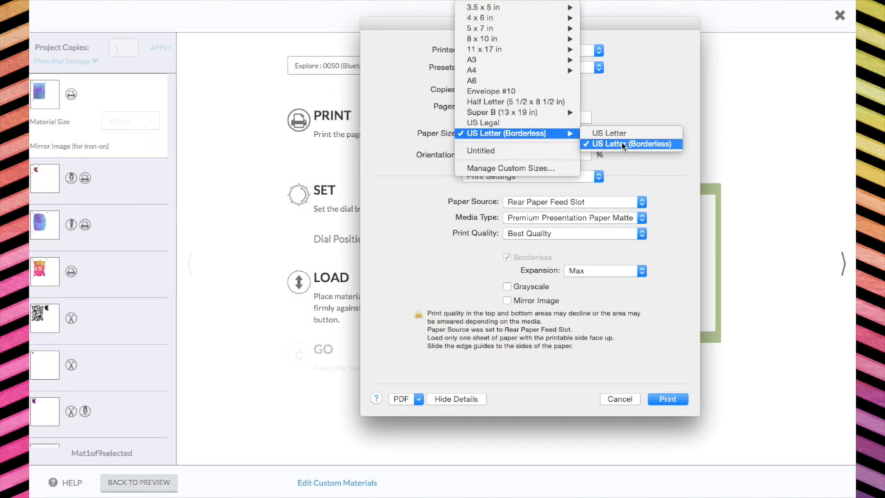
left_click(598, 134)
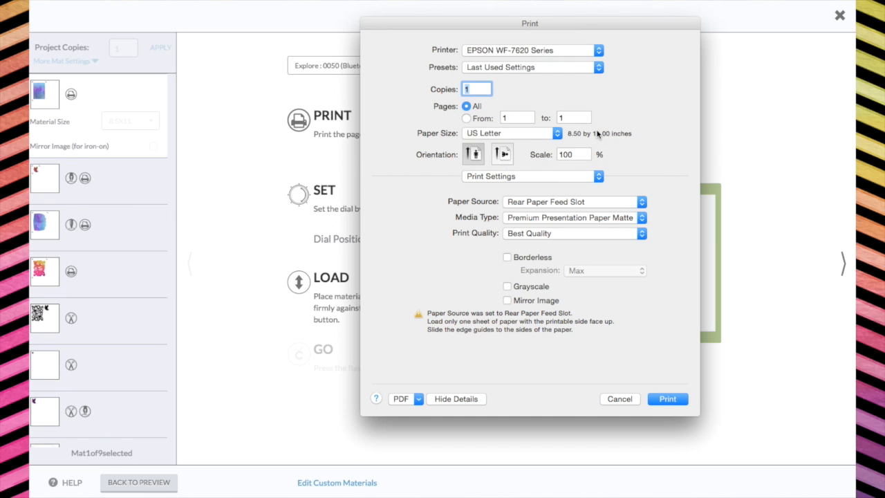
- Set the media type to Card Stock and the print quality to Fine, and print the page
left_click(642, 218)
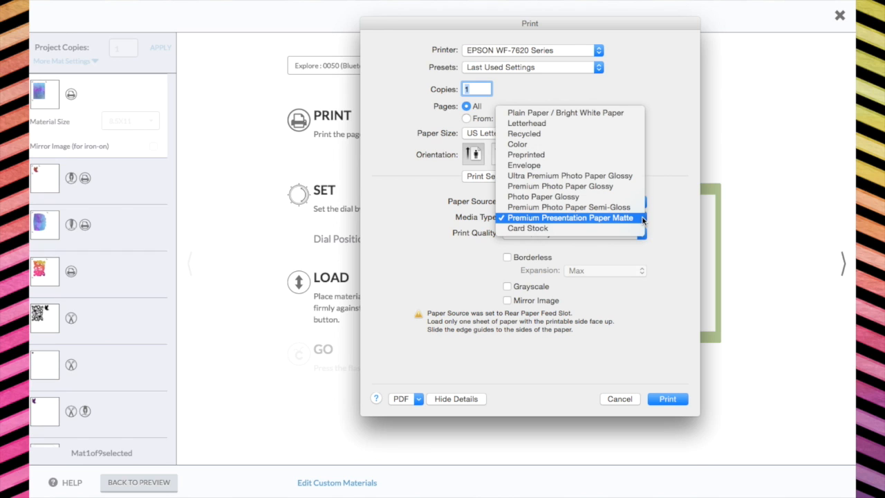
left_click(586, 228)
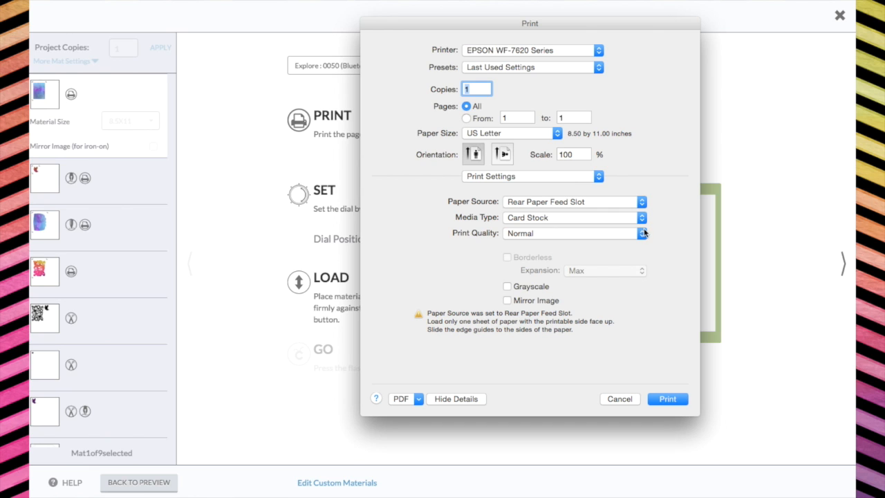
left_click(643, 236)
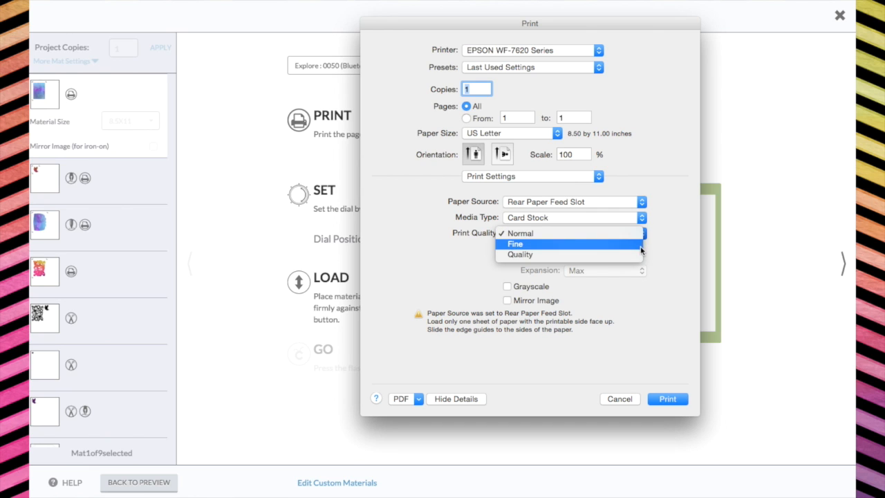
left_click(638, 242)
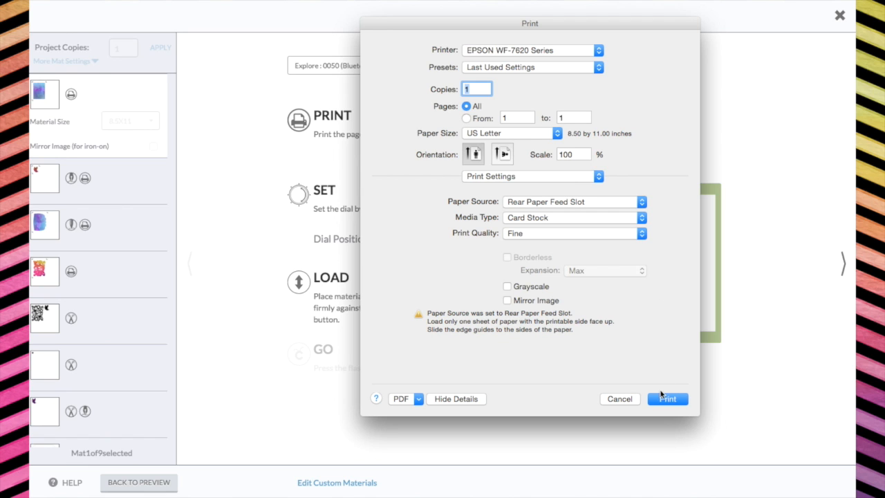
left_click(668, 400)
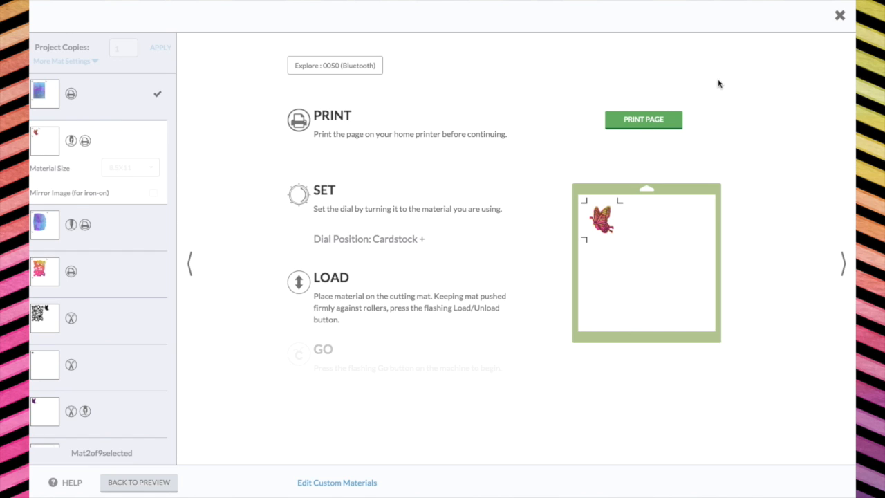
- Print the butterfly mat's page through the system print dialog, keeping Card Stock as media type and Quality as print quality
left_click(648, 129)
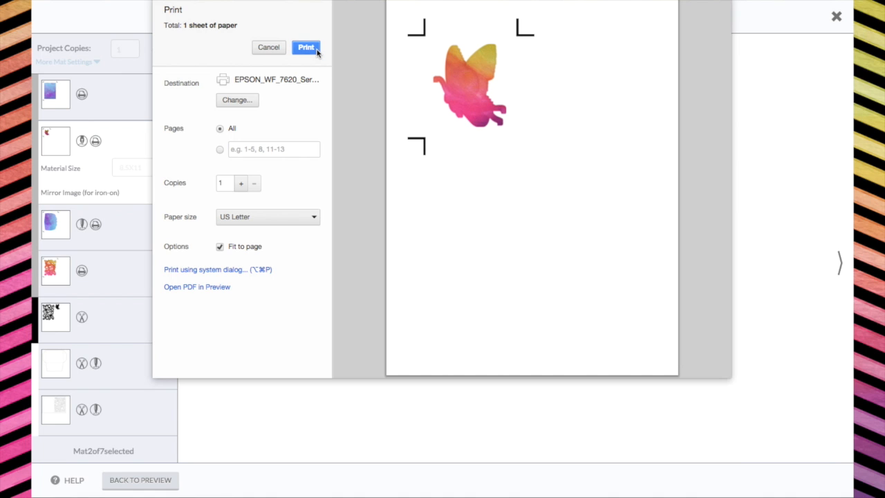
left_click(221, 271)
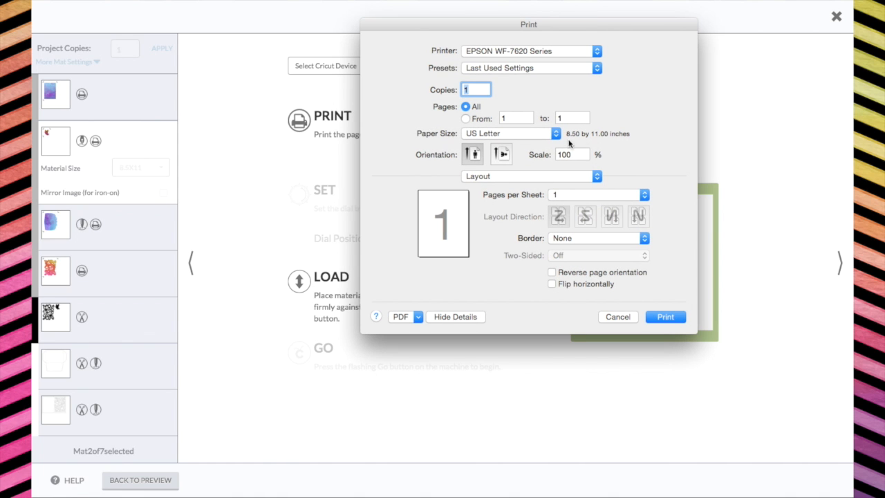
left_click(584, 178)
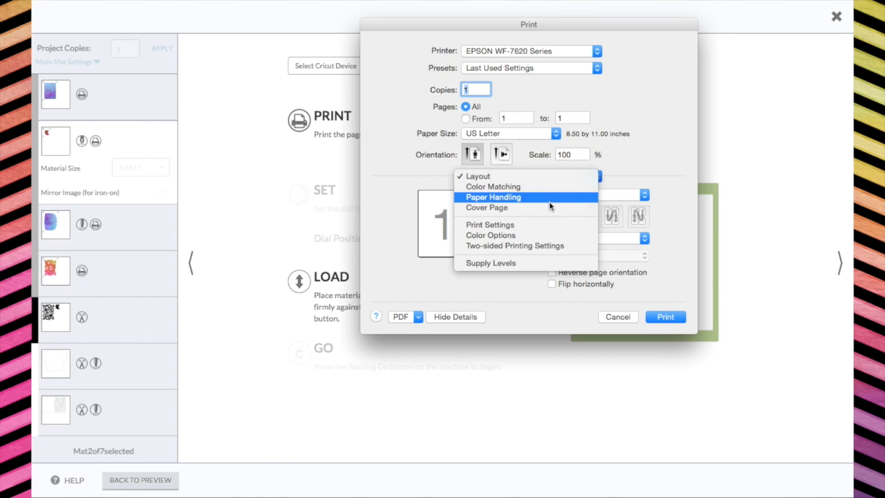
left_click(549, 226)
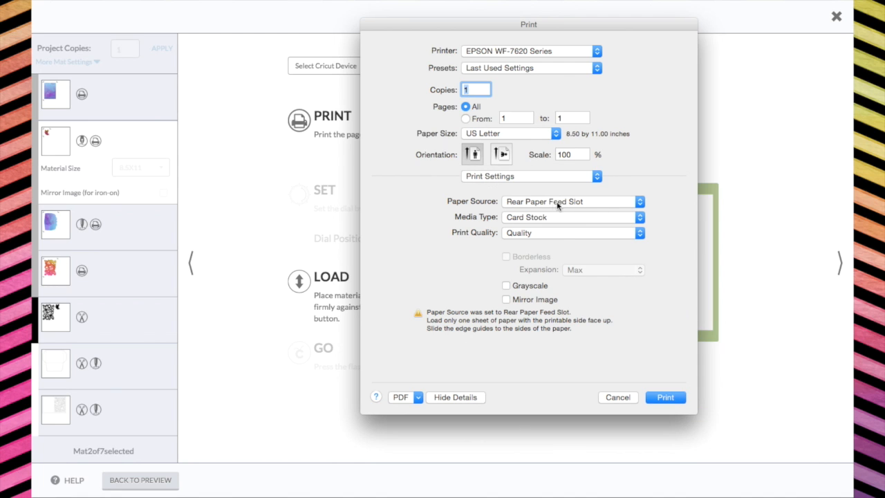
left_click(634, 233)
left_click(634, 235)
left_click(669, 398)
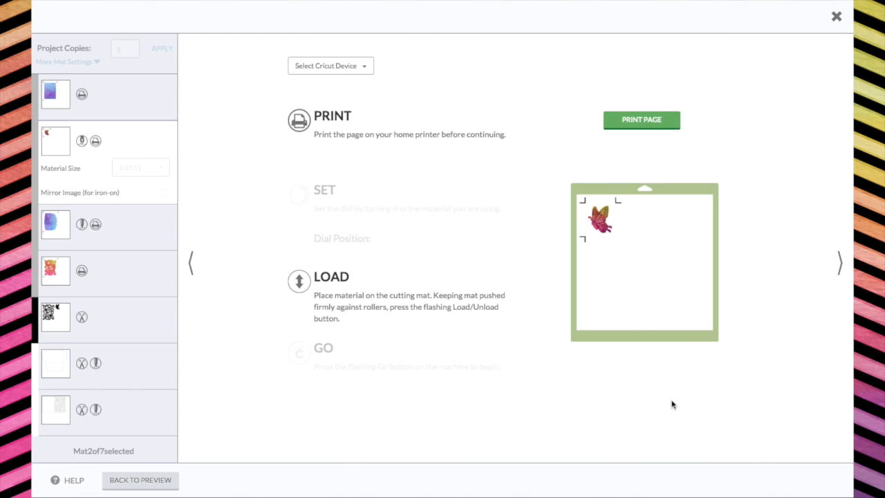
- Choose Bluetooth Module : 0050 as the Cricut device for cutting the butterfly mat
left_click(364, 69)
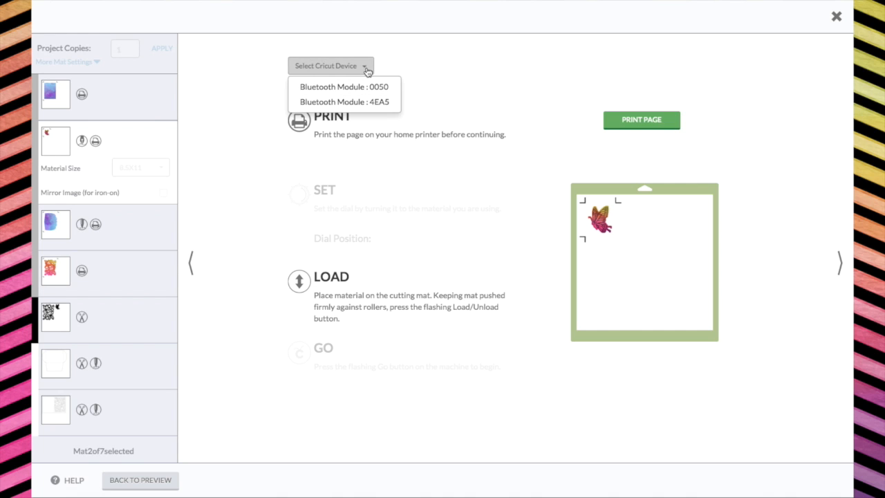
left_click(363, 69)
left_click(365, 69)
left_click(362, 87)
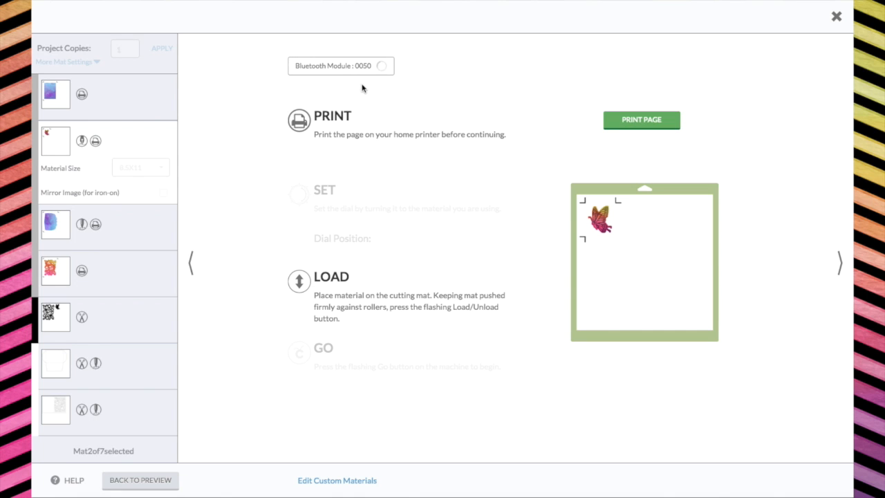